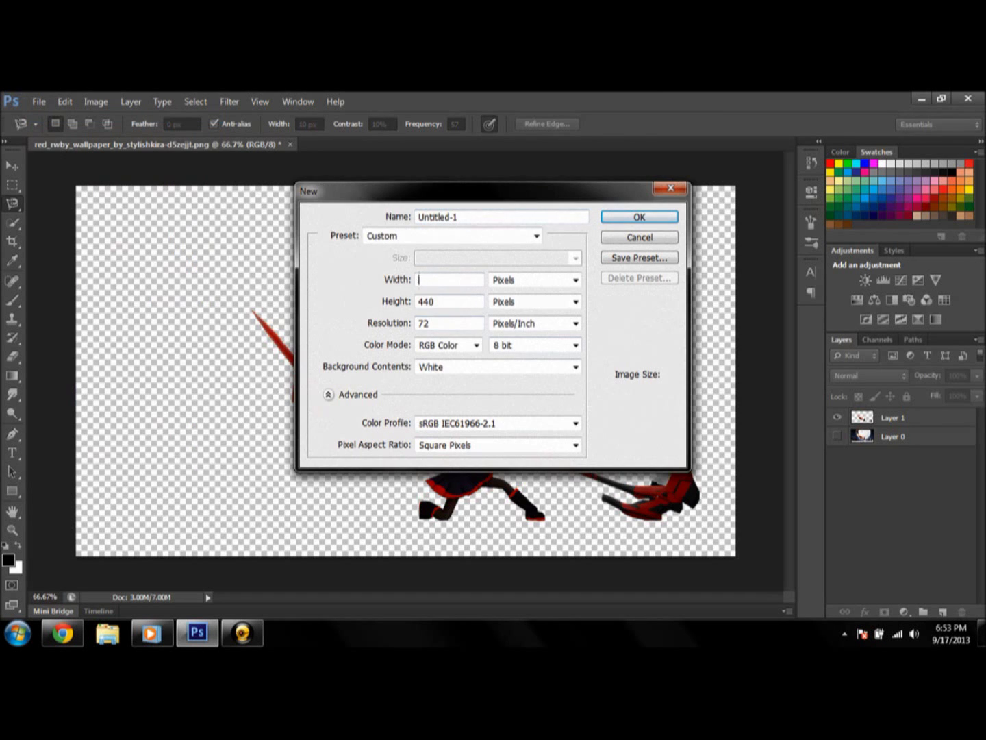
# Fill the new banner's background black and scale the pasted girl cutout down to fit
pyautogui.hotkey('alt', 'BackSpace')
pyautogui.hotkey('ctrl', 't')
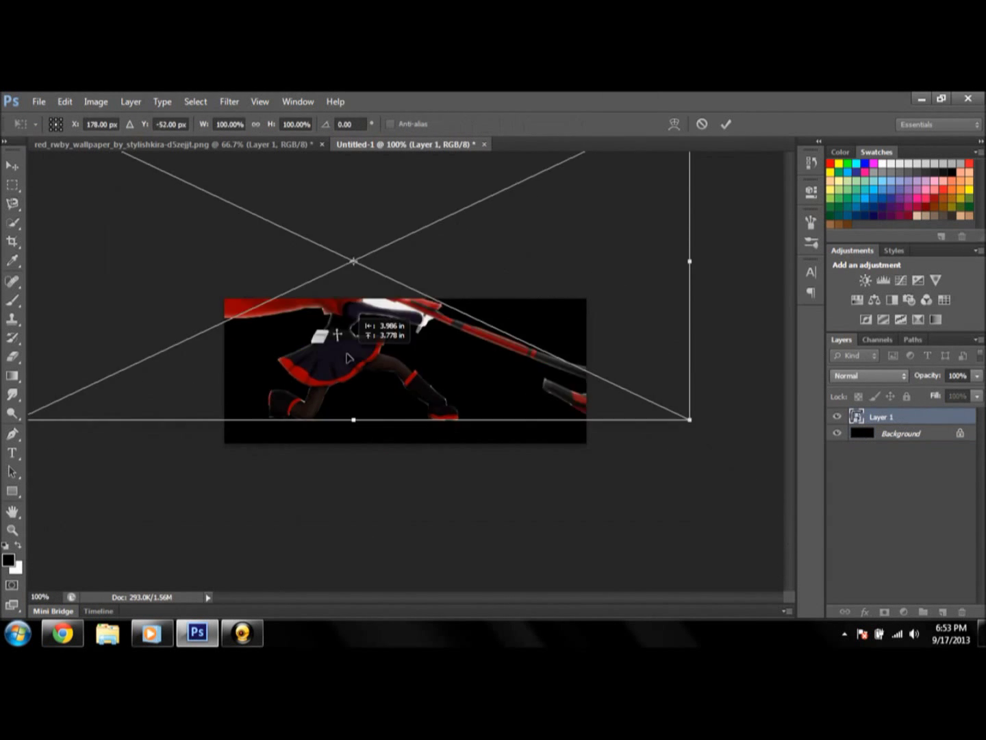
pyautogui.moveTo(771, 151); pyautogui.dragTo(566, 302)
pyautogui.press('Return')
pyautogui.hotkey('ctrl', '+')
pyautogui.hotkey('ctrl', '+')
pyautogui.hotkey('ctrl', '+')
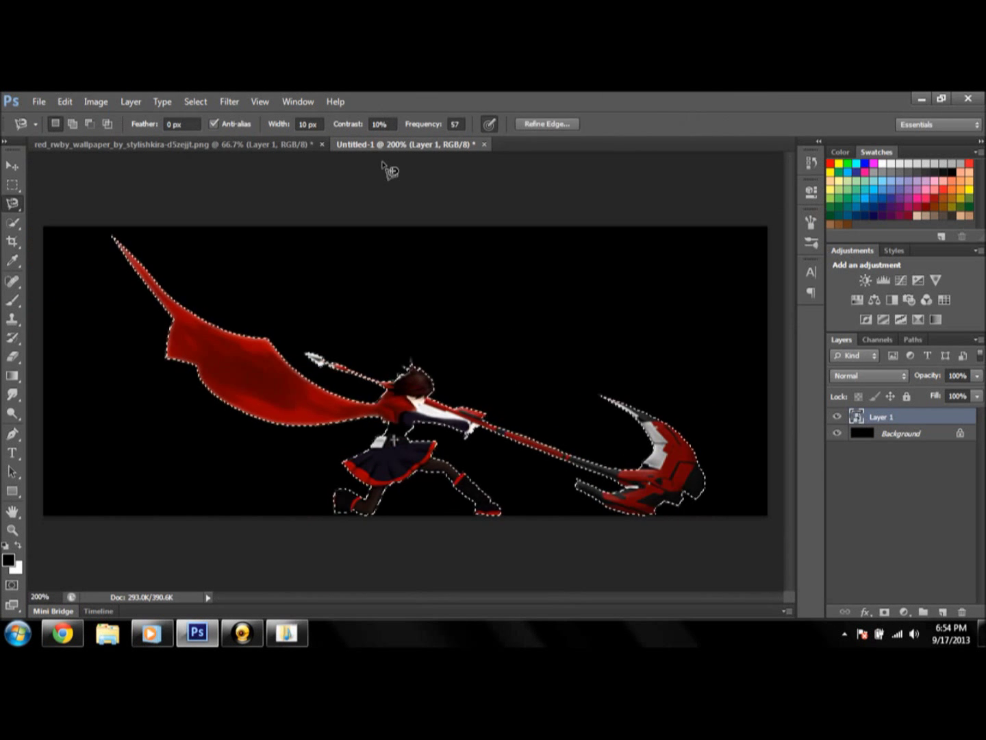
# Deselect the girl and zoom in closely to inspect her cape edges
pyautogui.hotkey('ctrl', '+')
pyautogui.hotkey('ctrl', '+')
pyautogui.hotkey('ctrl', '+')
pyautogui.hotkey('ctrl', 'd')
pyautogui.hotkey('ctrl', '+')
pyautogui.hotkey('ctrl', '+')
pyautogui.hotkey('ctrl', '+')
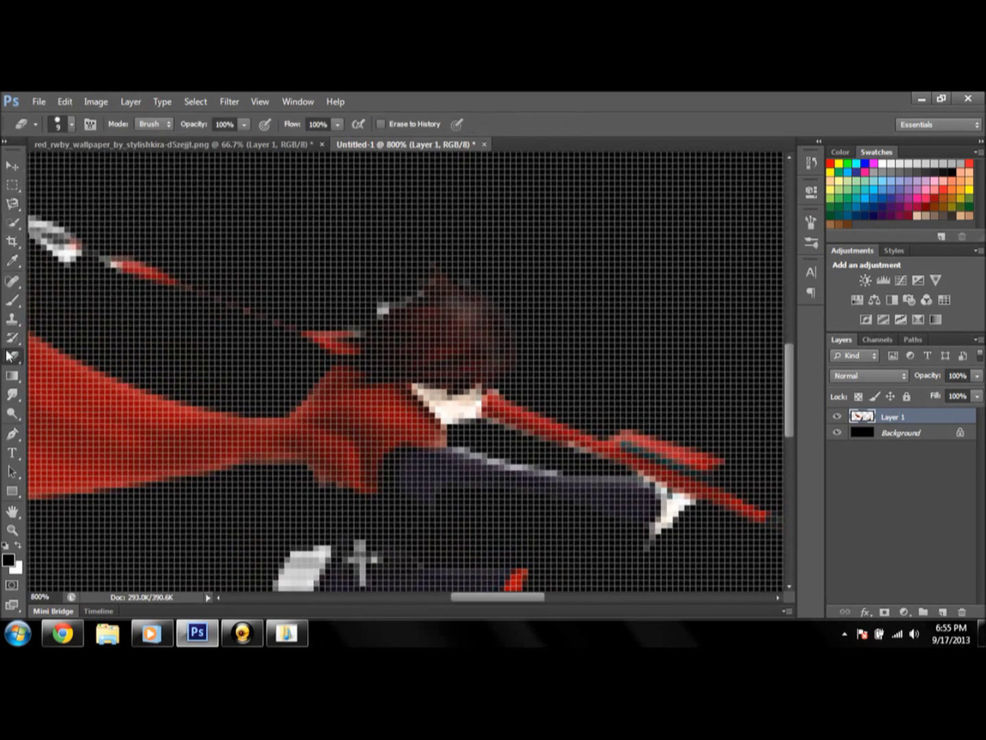
pyautogui.hscroll(5, 770, 410)
pyautogui.scroll(-3, 520, 453)
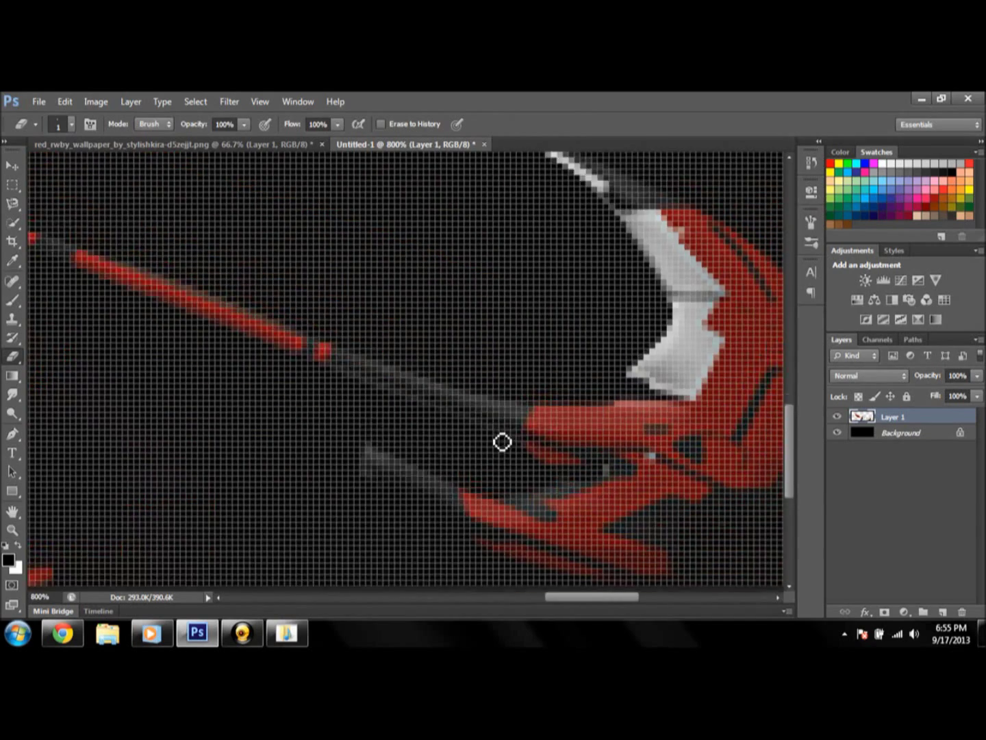
pyautogui.hotkey('ctrl', '-')
pyautogui.hotkey('ctrl', '-')
pyautogui.hotkey('ctrl', '-')
pyautogui.hotkey('ctrl', '+')
pyautogui.hotkey('ctrl', '+')
pyautogui.hotkey('ctrl', '+')
# Sample the cape's red with the Eyedropper and place the gw2-snow-battle image as a backdrop
pyautogui.press('p')
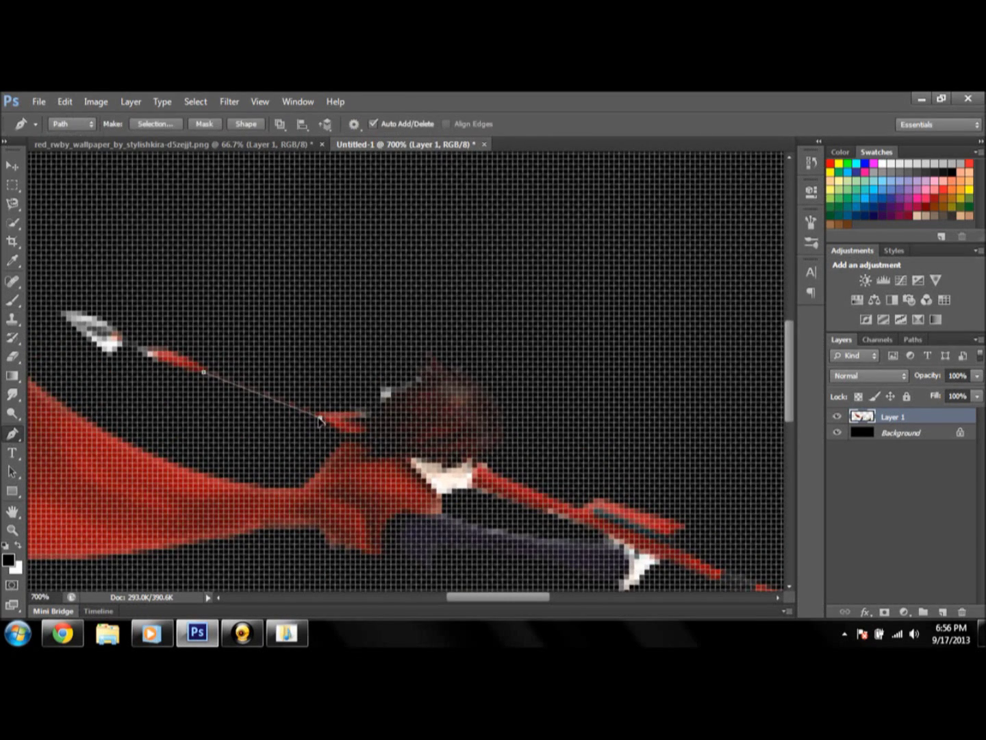
pyautogui.hotkey('ctrl', '-')
pyautogui.hotkey('ctrl', '-')
pyautogui.hotkey('ctrl', '-')
pyautogui.press('i')
pyautogui.click(9, 559)
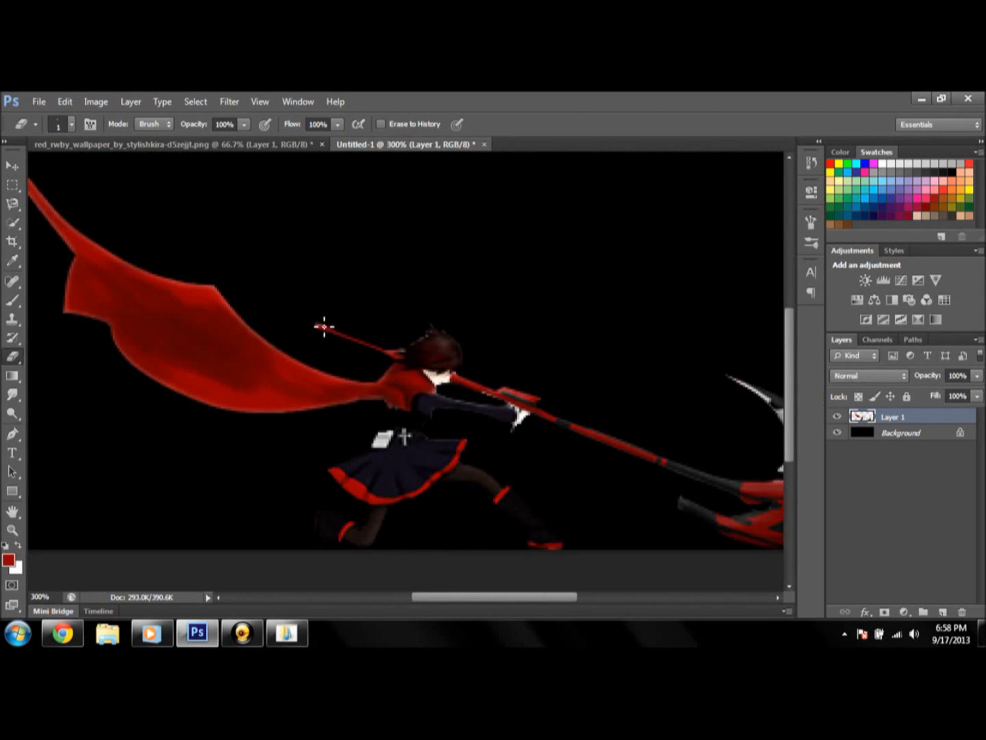
pyautogui.hotkey('ctrl', '1')
pyautogui.hotkey('ctrl', 't')
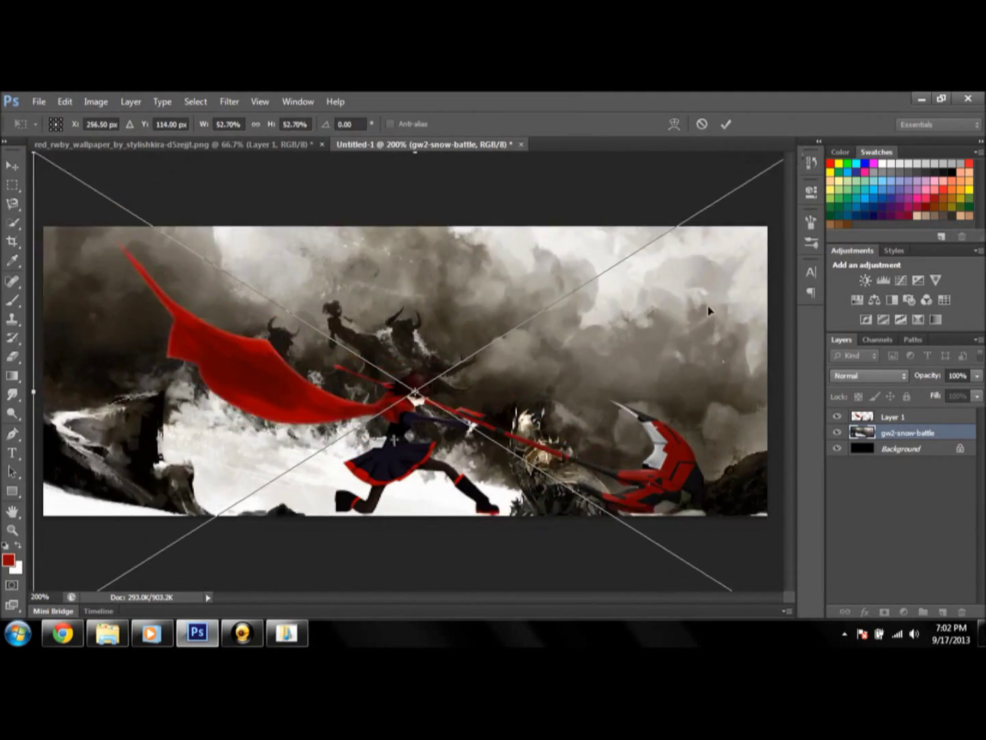
# Enlarge the snowy backdrop, shift it left to fill the banner, and unlock the background
pyautogui.moveTo(623, 349)
pyautogui.mouseDown()
pyautogui.moveTo(195, 399)
pyautogui.moveTo(249, 385)
pyautogui.moveTo(226, 287)
pyautogui.mouseUp()
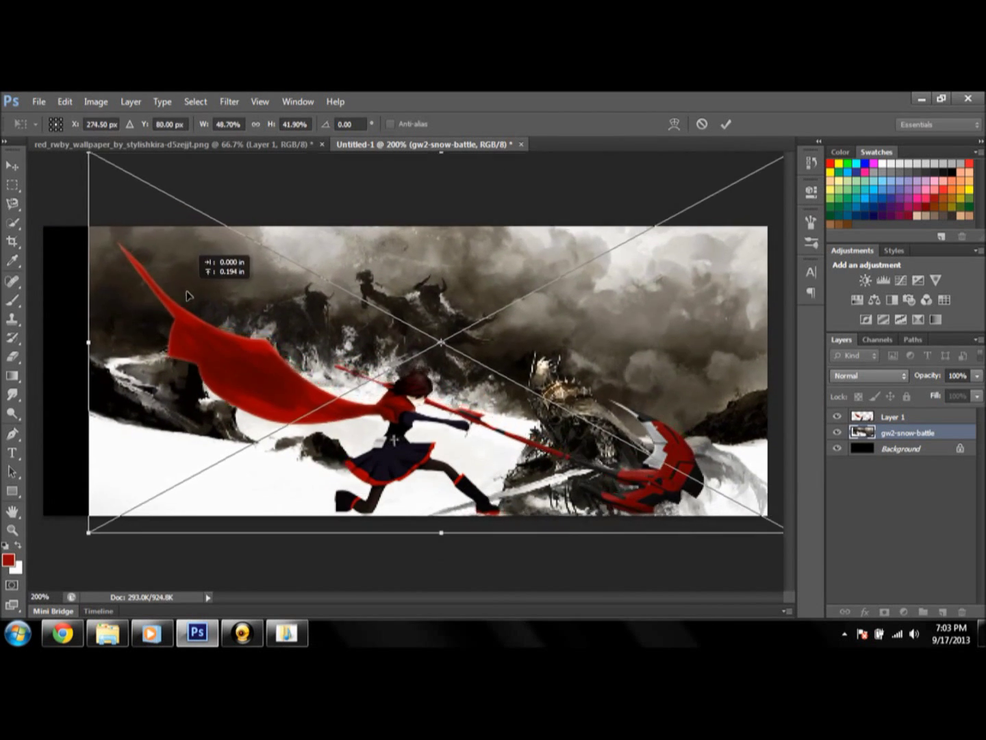
pyautogui.press('Return')
pyautogui.press('c')
pyautogui.hotkey('ctrl', '-')
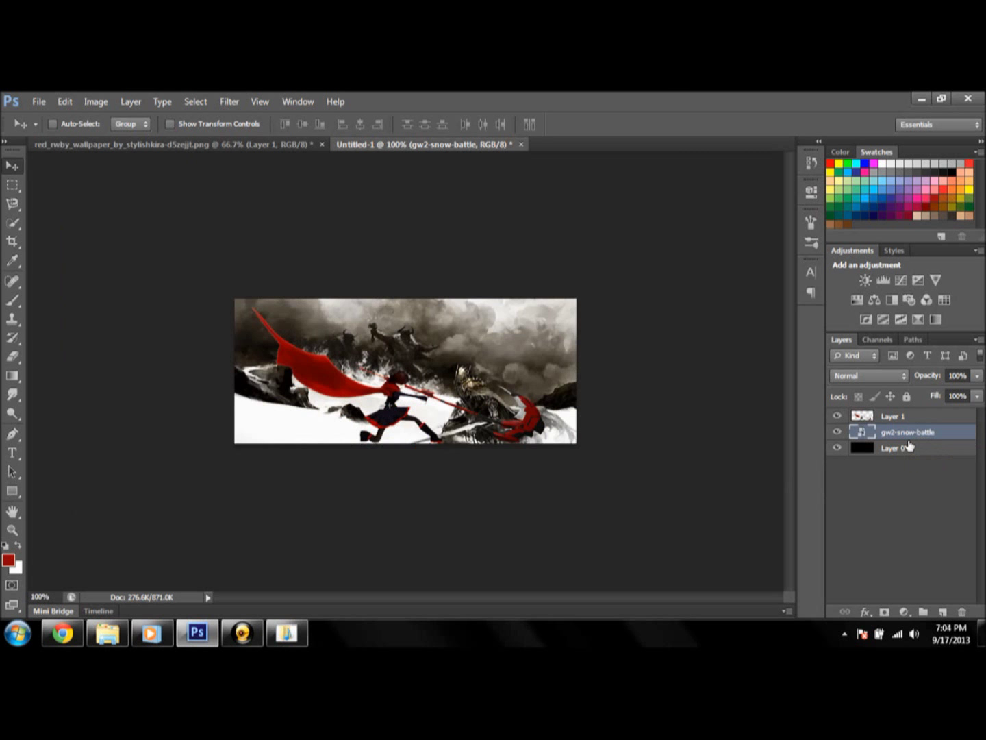
pyautogui.hotkey('ctrl', '+')
pyautogui.hotkey('ctrl', '+')
# Add a new empty layer above the backdrop and set up the brush with swapped colours
pyautogui.hotkey('ctrl', 'shift', 'alt', 'n')
pyautogui.press('b')
pyautogui.press('x')
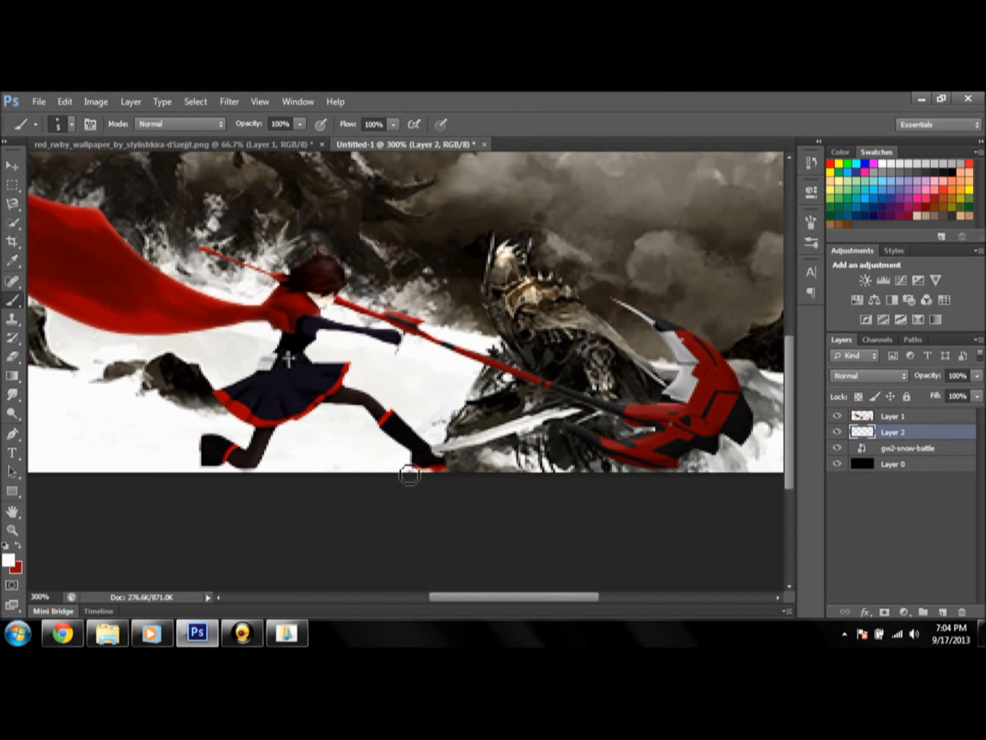
pyautogui.hotkey('ctrl', '-')
pyautogui.hotkey('ctrl', '-')
pyautogui.rightClick(919, 431)
# Merge the backdrop layers and add a Hue/Saturation adjustment lowering saturation and lightness slightly
pyautogui.click(843, 200)
pyautogui.click(904, 612)
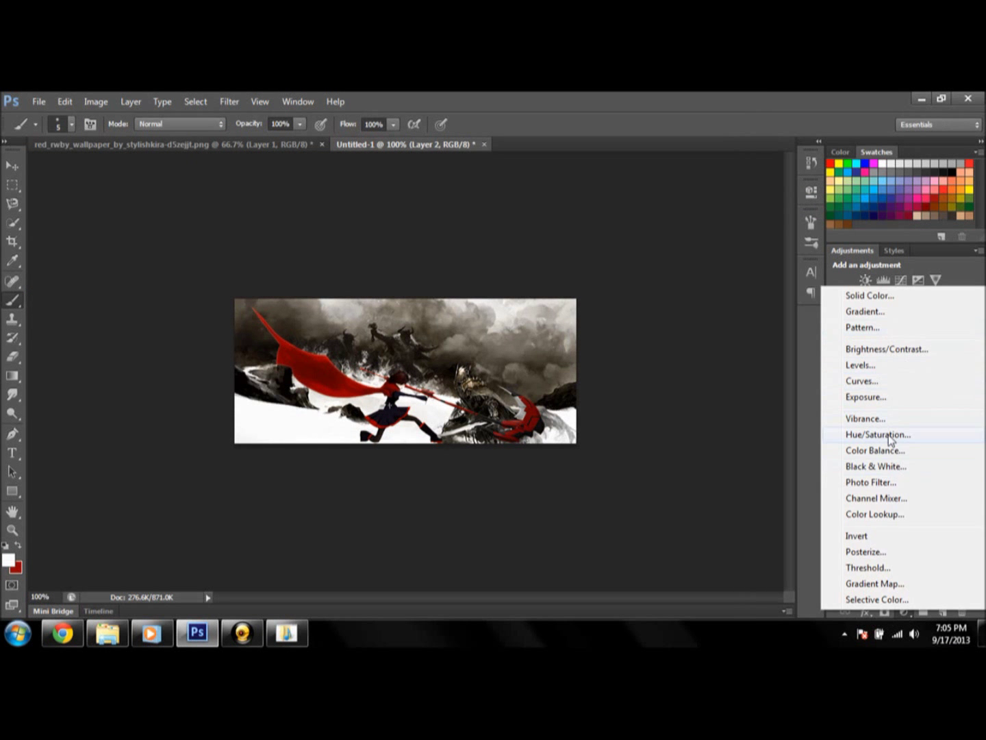
pyautogui.click(888, 434)
pyautogui.moveTo(687, 280); pyautogui.dragTo(652, 294)
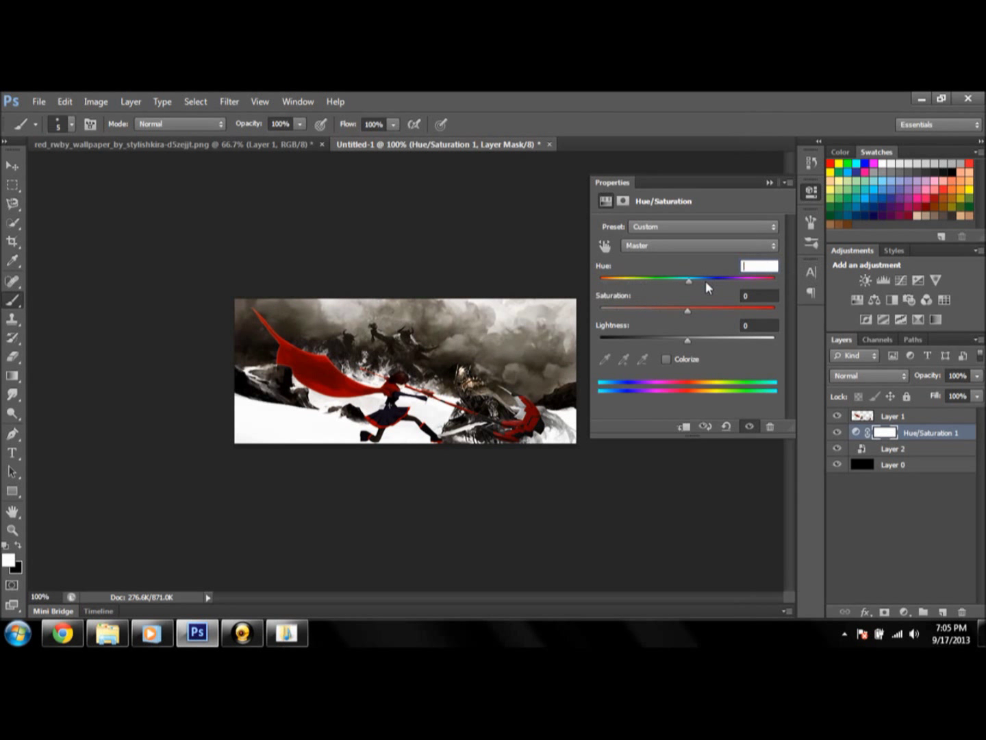
pyautogui.moveTo(772, 281); pyautogui.dragTo(688, 281)
pyautogui.moveTo(688, 310); pyautogui.dragTo(683, 310)
pyautogui.moveTo(687, 340)
pyautogui.mouseDown()
pyautogui.moveTo(667, 342)
pyautogui.moveTo(679, 341)
pyautogui.mouseUp()
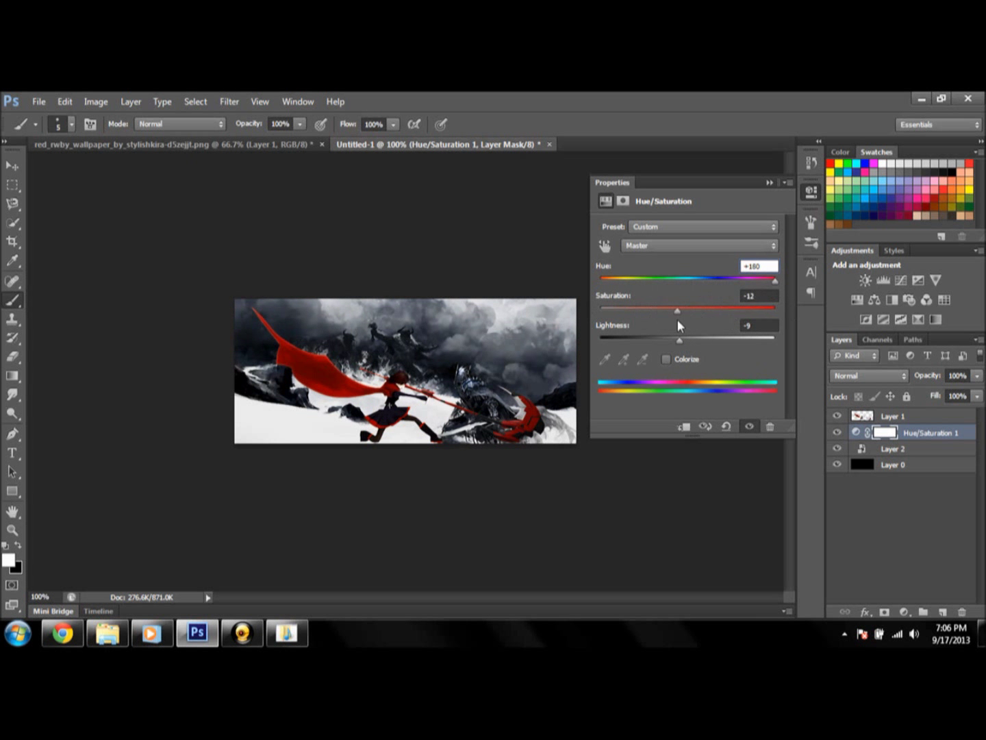
pyautogui.click(666, 359)
# Add a Levels adjustment that darkens the backdrop's midtones
pyautogui.click(904, 611)
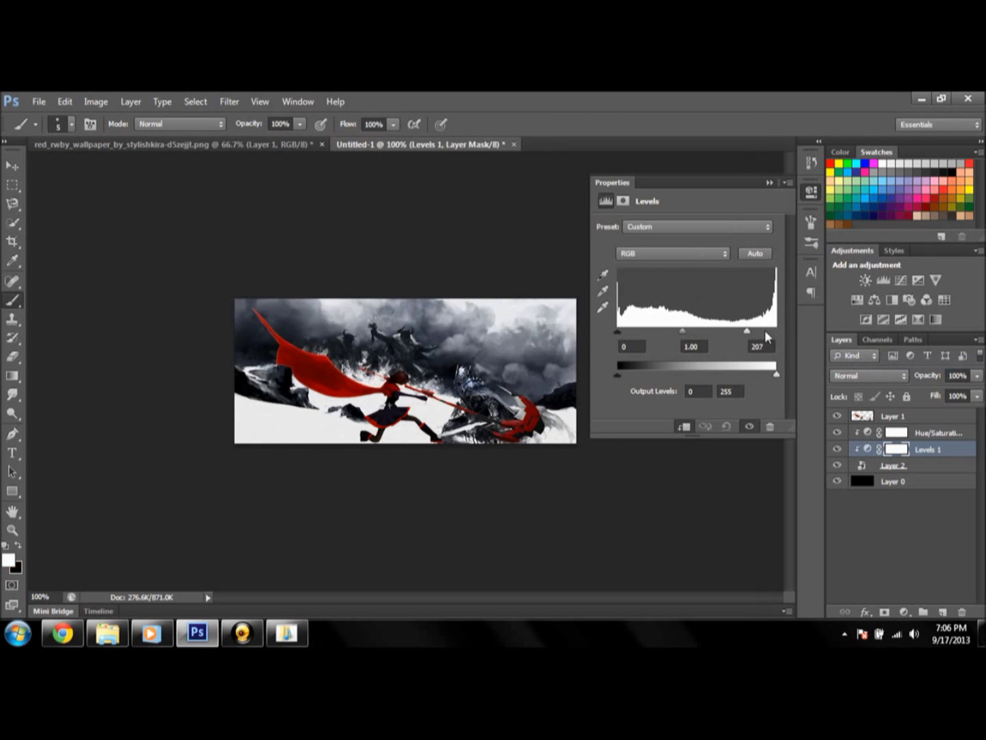
pyautogui.moveTo(764, 330); pyautogui.dragTo(775, 333)
pyautogui.moveTo(631, 331); pyautogui.dragTo(617, 331)
pyautogui.moveTo(703, 330); pyautogui.dragTo(713, 331)
# Add a Curves adjustment bending the curve for more contrast
pyautogui.click(904, 611)
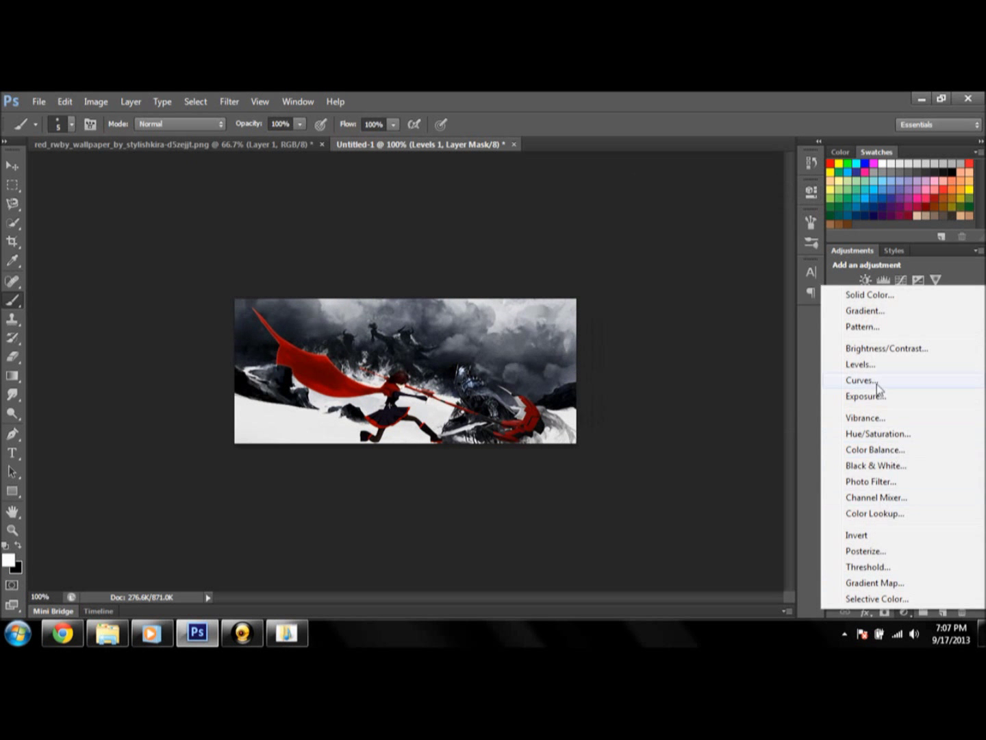
pyautogui.click(864, 379)
pyautogui.moveTo(662, 371); pyautogui.dragTo(662, 386)
pyautogui.moveTo(726, 306); pyautogui.dragTo(727, 295)
pyautogui.click(929, 486)
# Add a second Hue/Saturation adjustment shifted toward yellow, clipped to the backdrop
pyautogui.click(904, 611)
pyautogui.click(849, 435)
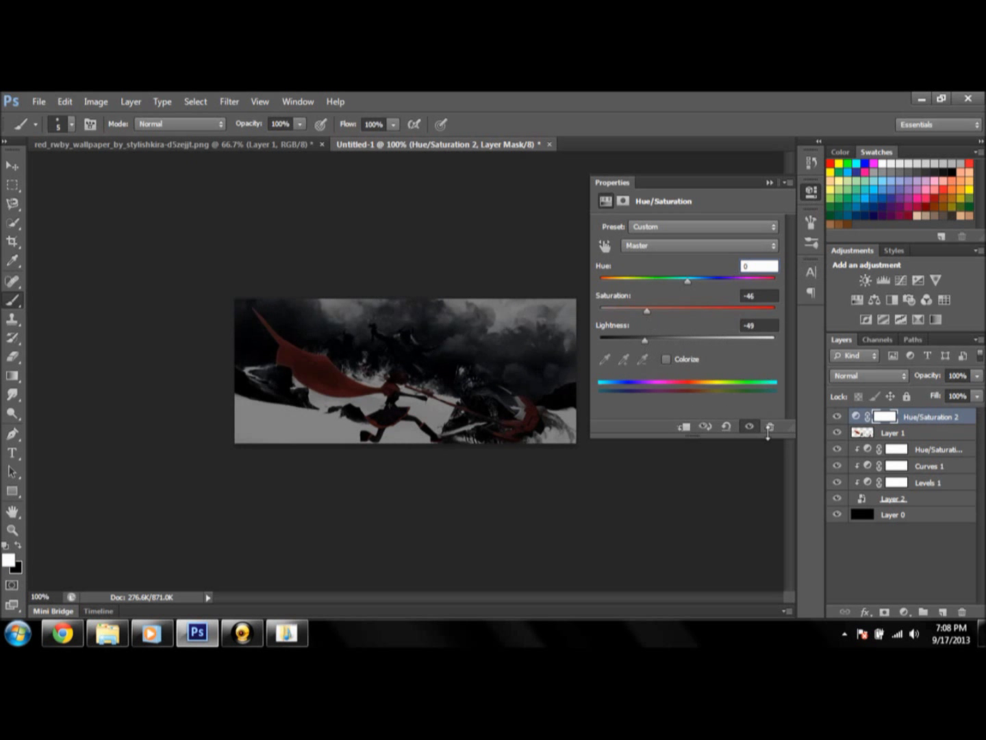
pyautogui.moveTo(647, 310); pyautogui.dragTo(687, 310)
pyautogui.moveTo(687, 281); pyautogui.dragTo(728, 281)
pyautogui.hotkey('ctrl', 'alt', 'g')
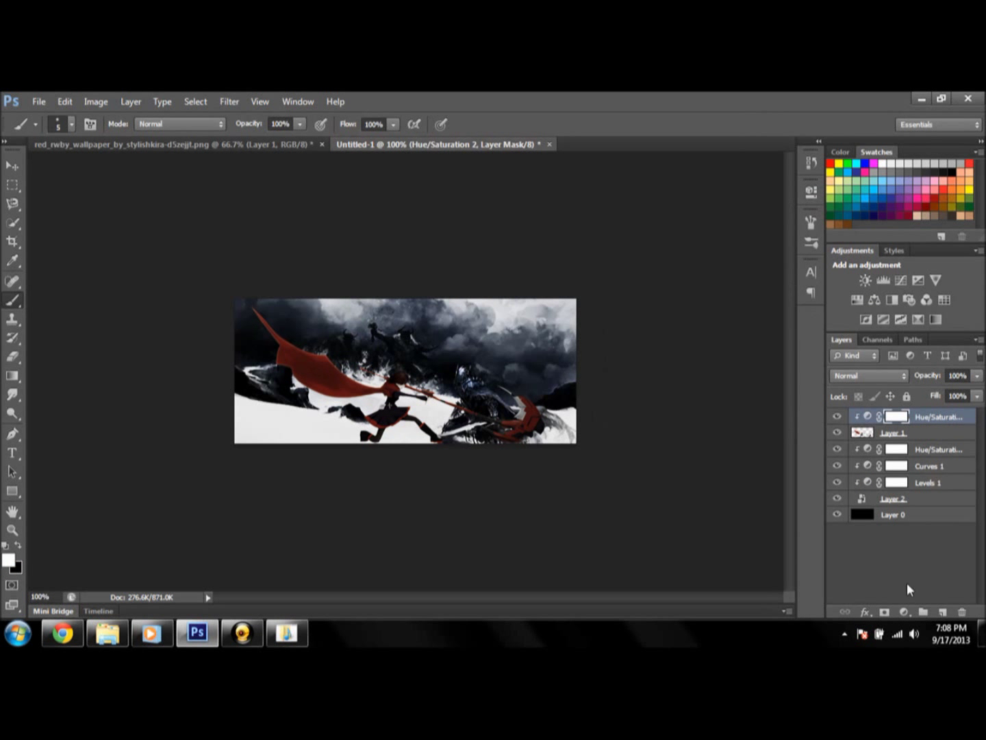
# Remove the second Hue/Saturation and reshape the Curves adjustment to brighten the backdrop
pyautogui.click(903, 612)
pyautogui.click(864, 364)
pyautogui.click(904, 612)
pyautogui.click(864, 379)
pyautogui.moveTo(742, 291); pyautogui.dragTo(742, 308)
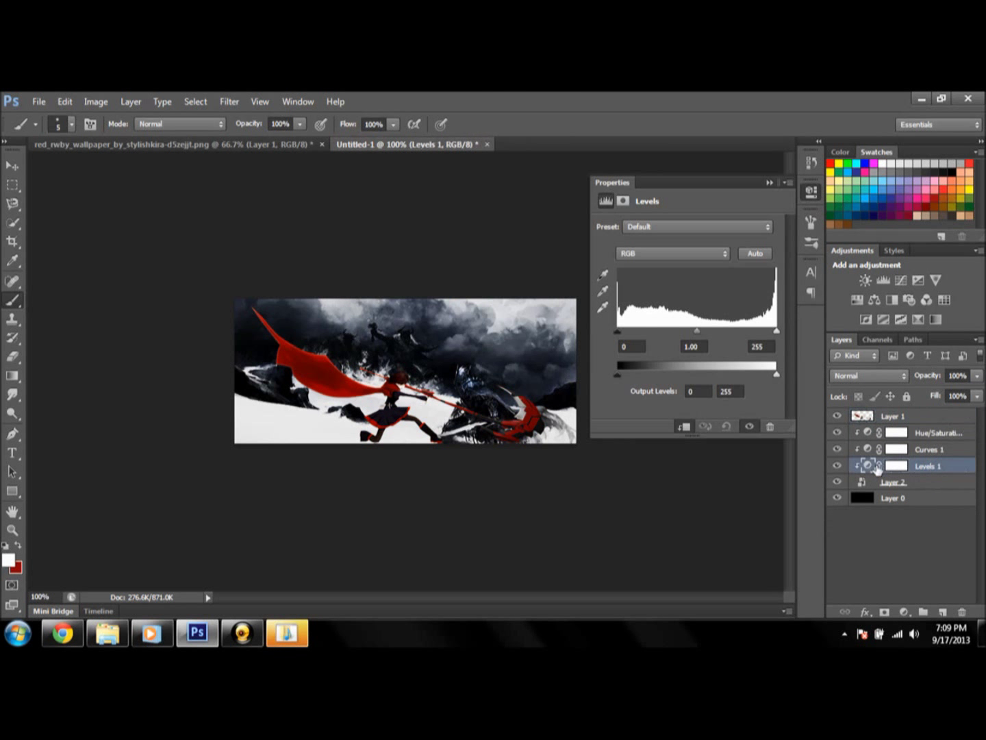
pyautogui.moveTo(756, 309); pyautogui.dragTo(750, 287)
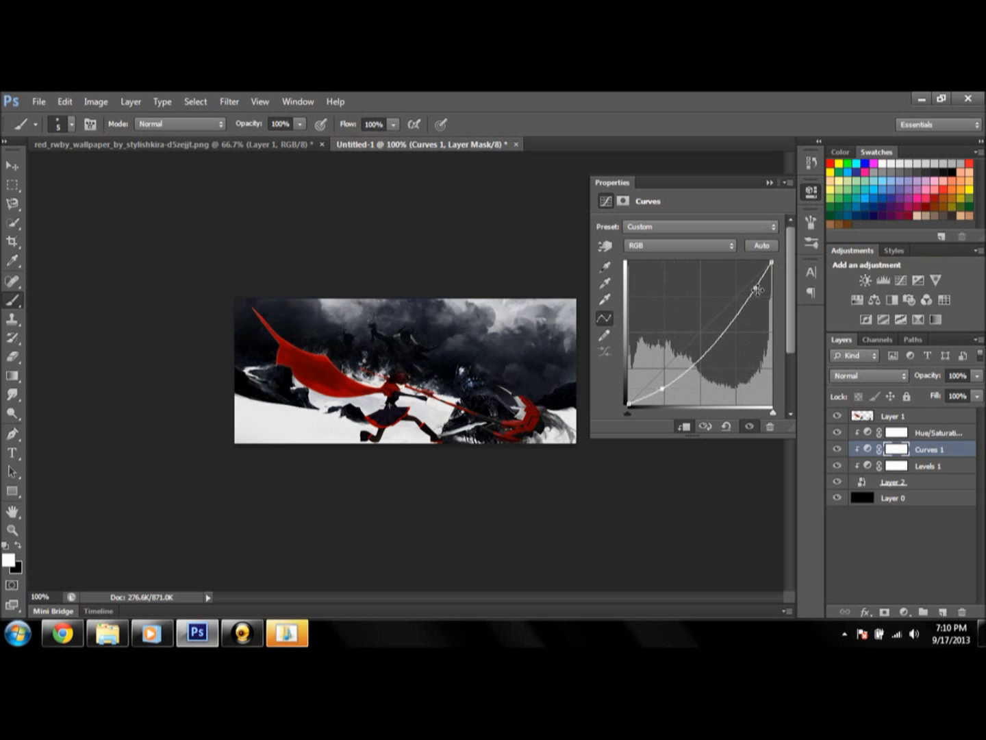
pyautogui.click(916, 492)
# Rotate the girl on Layer 1 slightly
pyautogui.click(893, 416)
pyautogui.hotkey('ctrl', 't')
pyautogui.moveTo(590, 453); pyautogui.dragTo(609, 466)
pyautogui.press('Return')
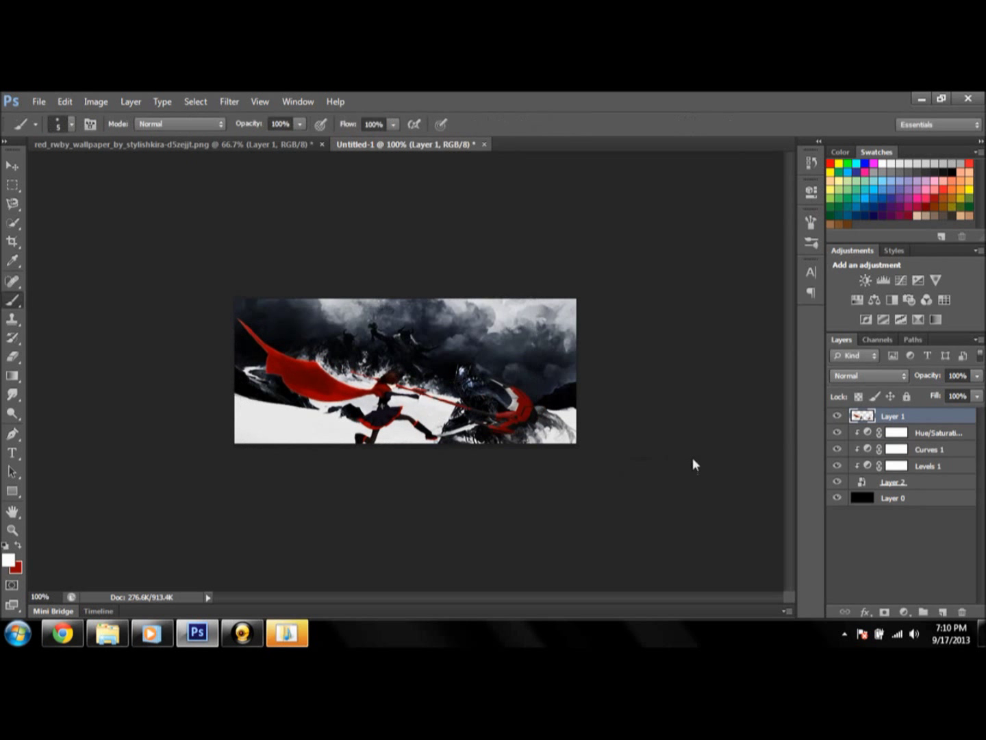
# Add a Black & White adjustment using the High Contrast Red Filter preset
pyautogui.doubleClick(868, 434)
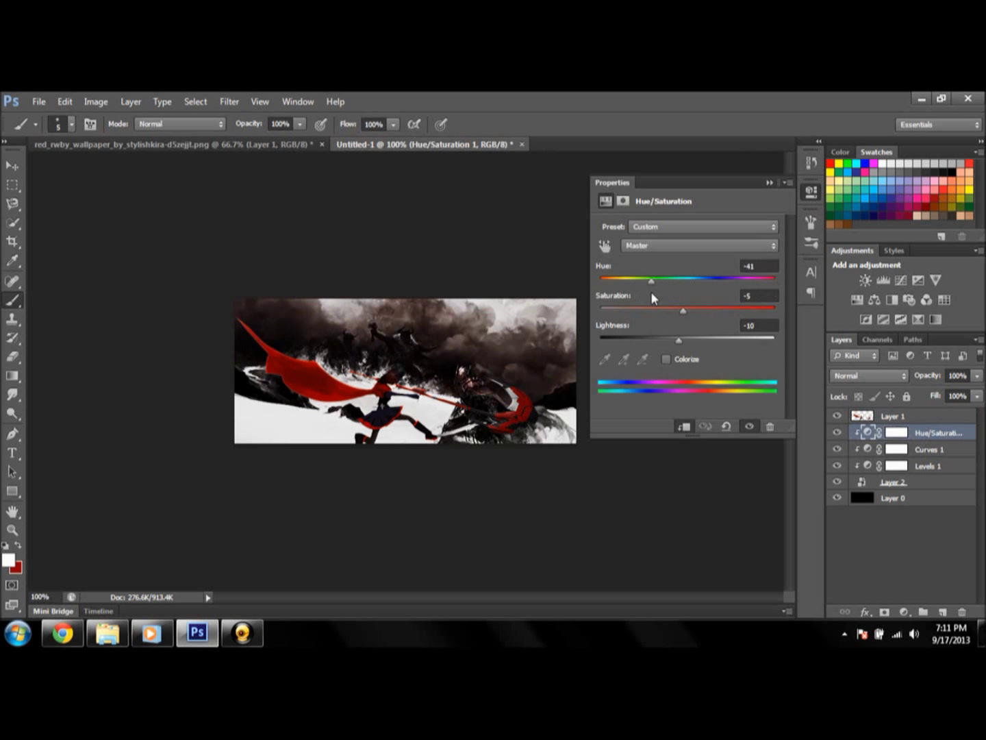
pyautogui.click(891, 299)
pyautogui.press('Down')
pyautogui.press('Down')
pyautogui.press('Down')
pyautogui.press('Down')
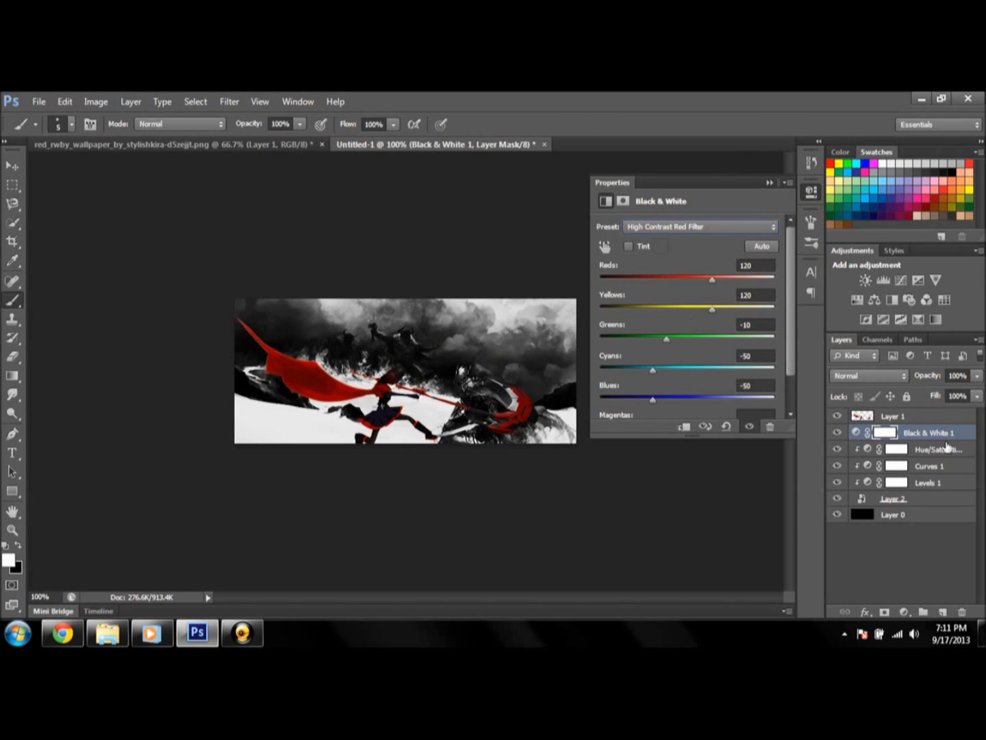
pyautogui.press('Down')
pyautogui.click(699, 226)
# Enable Tint on the Black & White adjustment with a pale bluish-grey colour
pyautogui.click(628, 246)
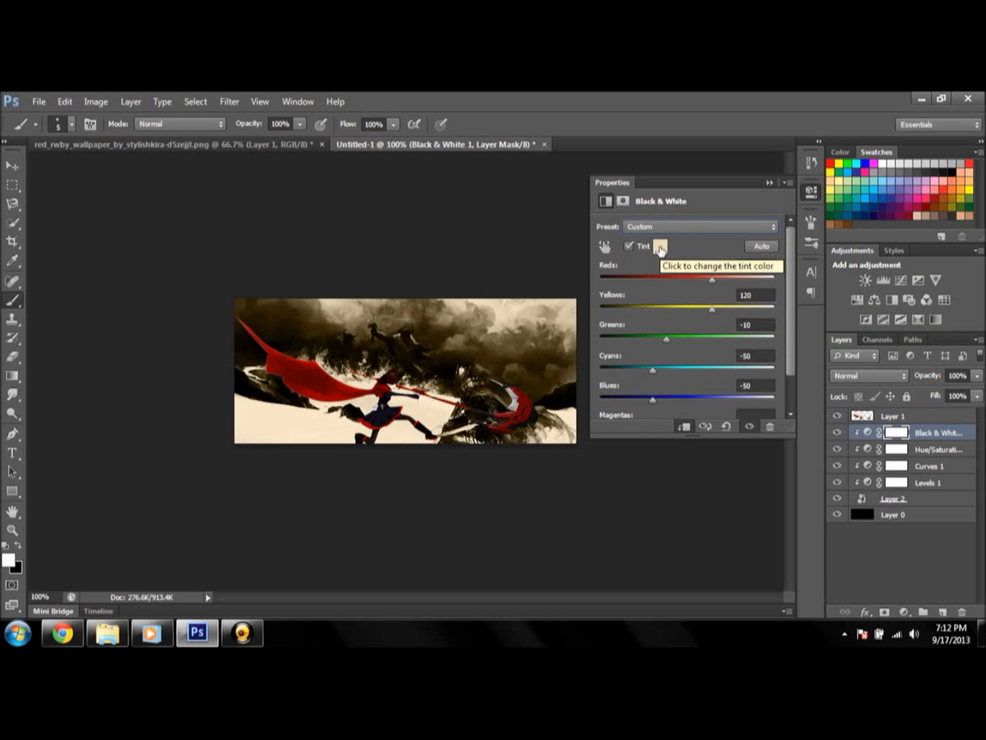
pyautogui.click(660, 245)
pyautogui.click(679, 397)
pyautogui.moveTo(506, 380); pyautogui.dragTo(535, 386)
pyautogui.click(712, 413)
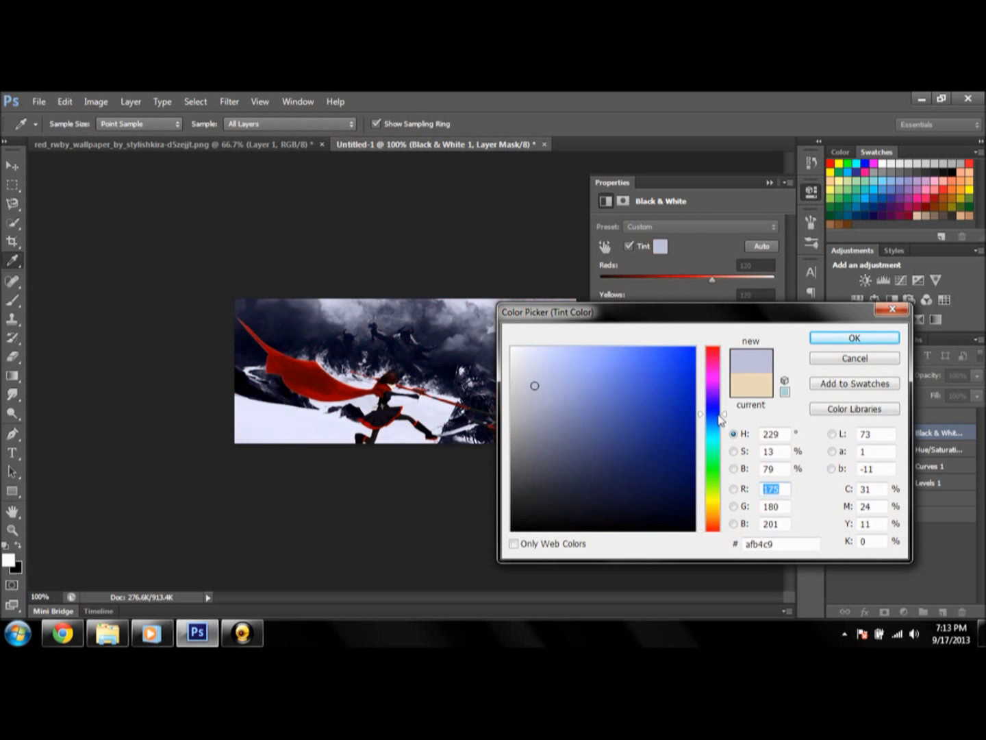
pyautogui.click(845, 338)
pyautogui.press('b')
pyautogui.keyDown('shift'); pyautogui.click(920, 504); pyautogui.keyUp('shift')
# Merge the adjustments into the figure, add a layer beneath it, and stroke the ground path
pyautogui.hotkey('ctrl', 'e')
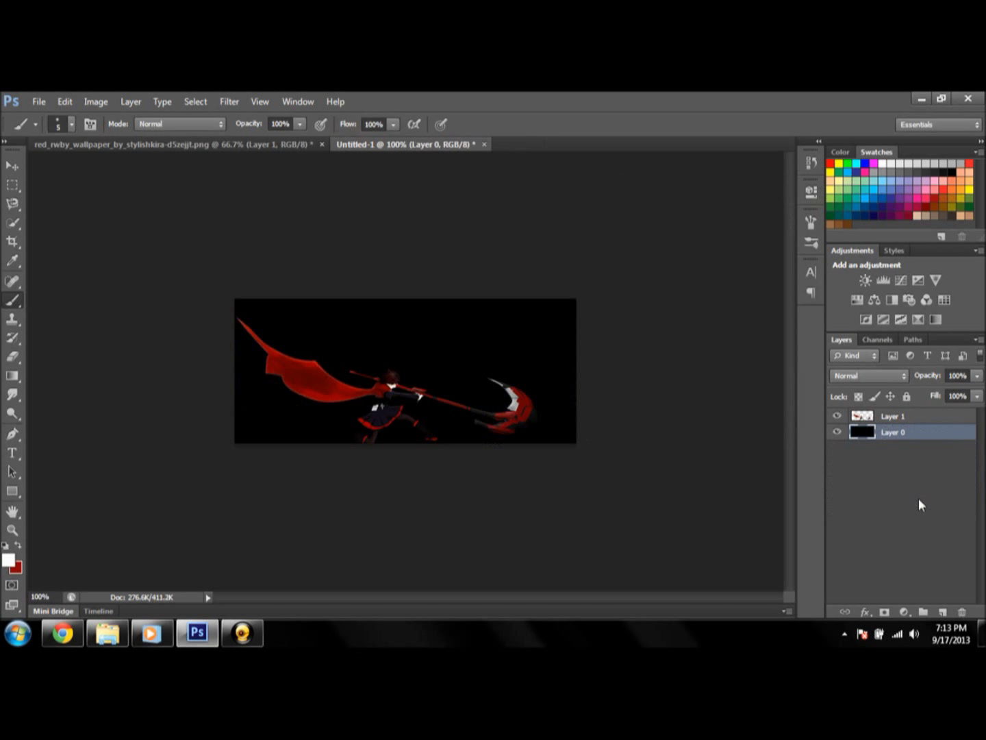
pyautogui.hotkey('alt', '[')
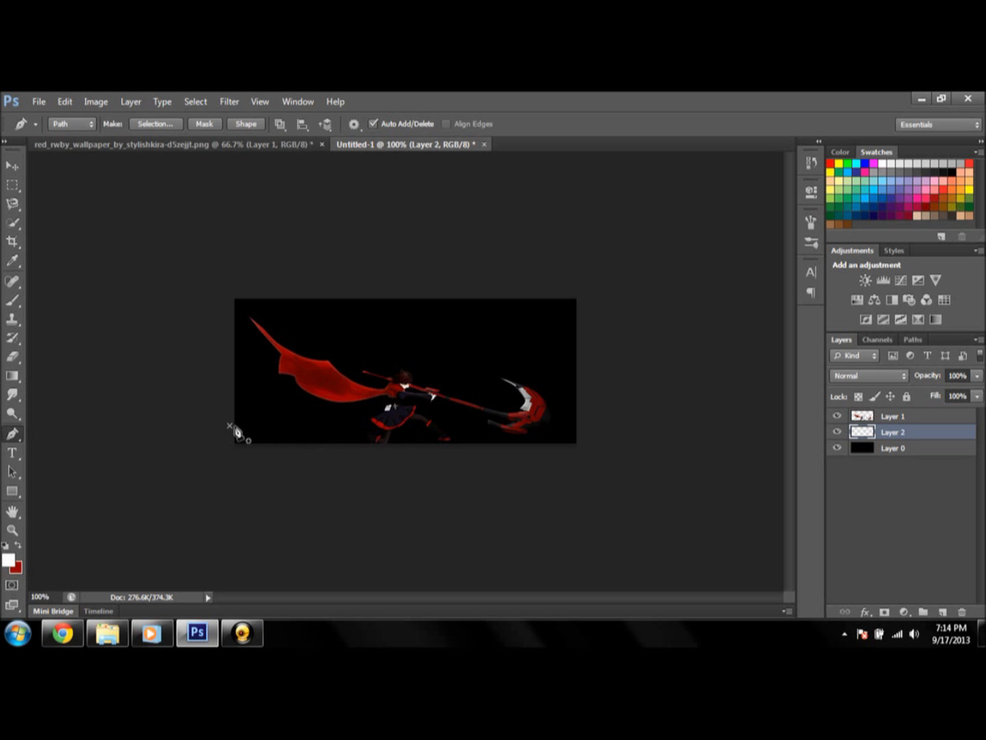
pyautogui.rightClick(589, 436)
pyautogui.click(590, 276)
# Check the finished reference wallpaper, then paste and transform content back in the banner
pyautogui.click(133, 143)
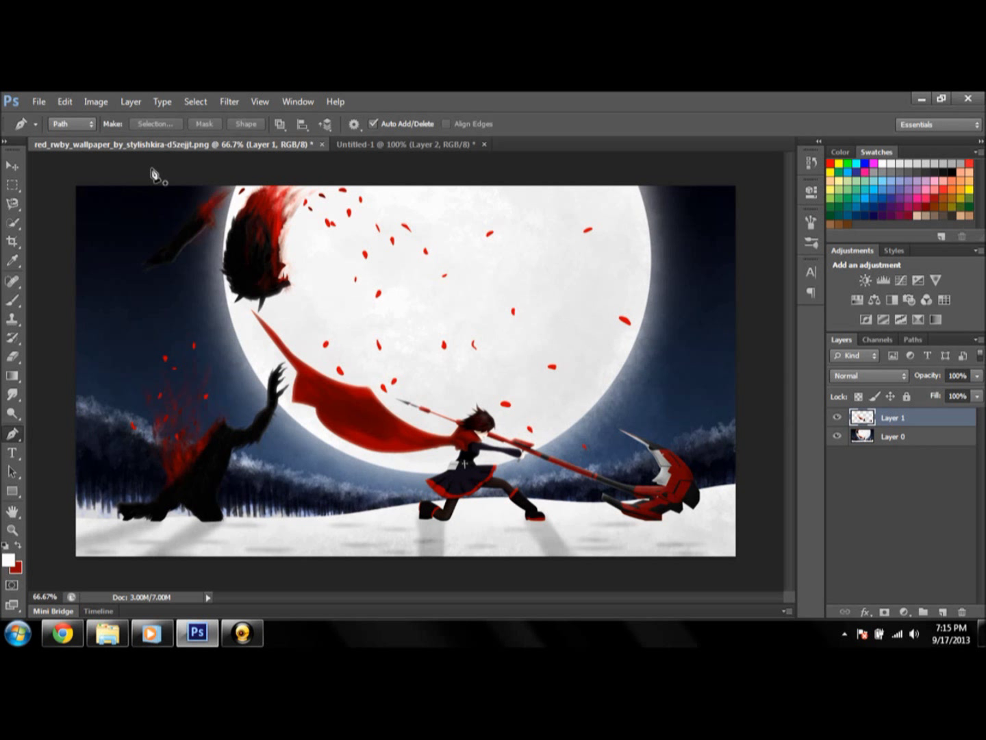
pyautogui.hotkey('ctrl', 'Tab')
pyautogui.hotkey('ctrl', 'v')
pyautogui.hotkey('ctrl', 't')
pyautogui.press('Return')
pyautogui.hotkey('ctrl', '+')
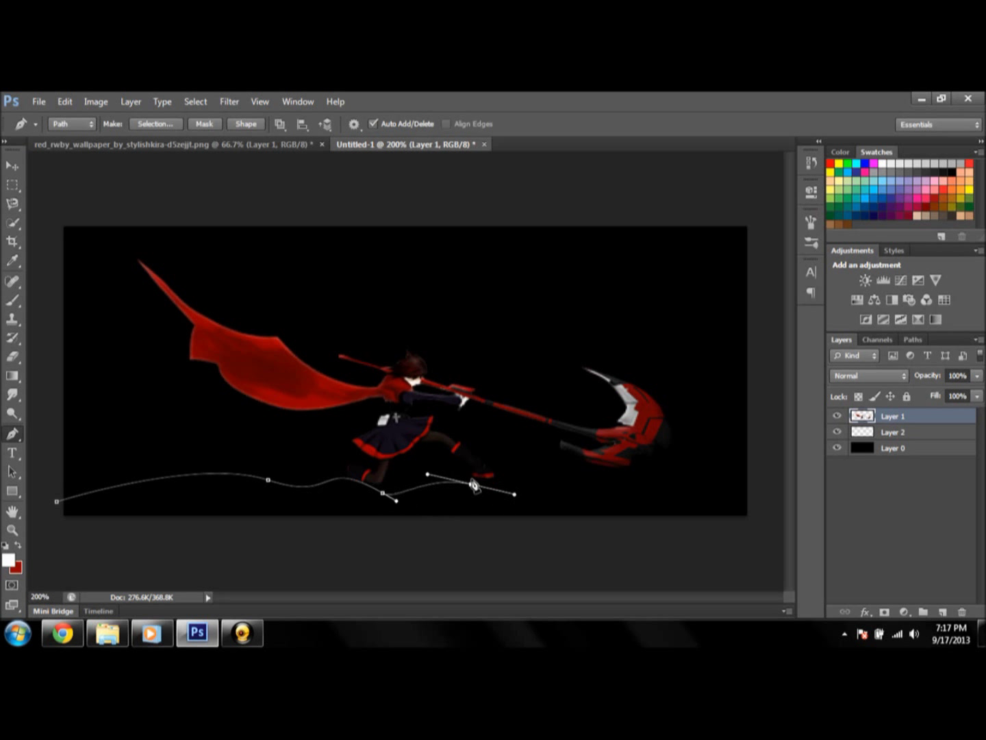
# Stroke the wavy ground path in white along the bottom of the banner
pyautogui.press('Return')
pyautogui.press('p')
pyautogui.click(811, 162)
pyautogui.rightClick(517, 475)
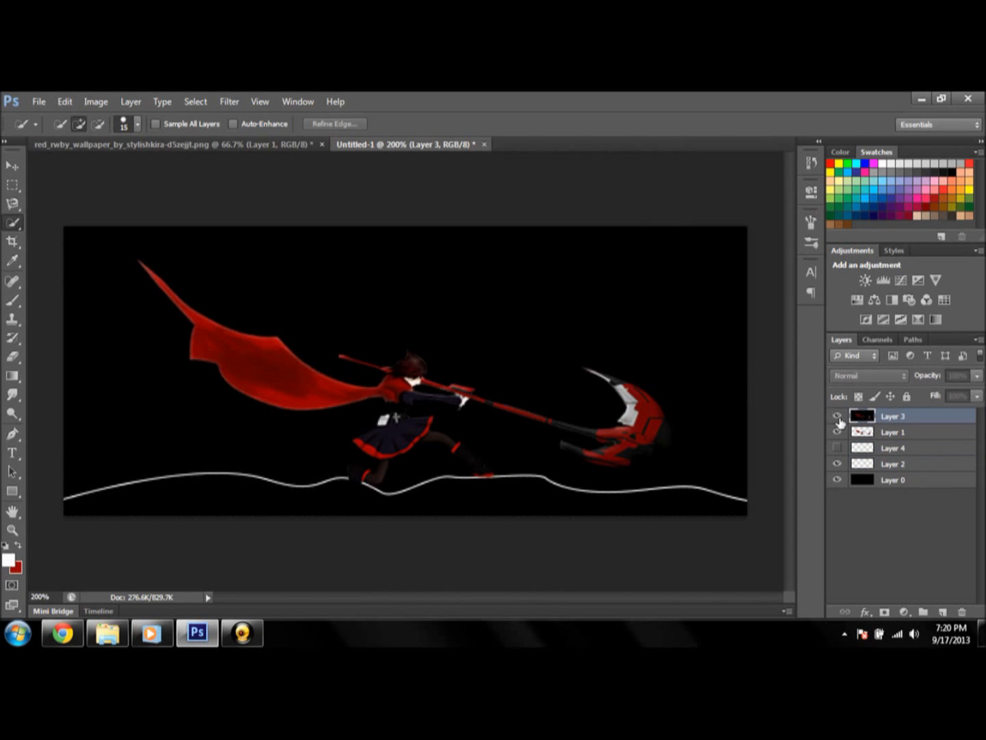
# Rename the line layer to Snow line, fill below it with white, and make Snow active
pyautogui.click(837, 448)
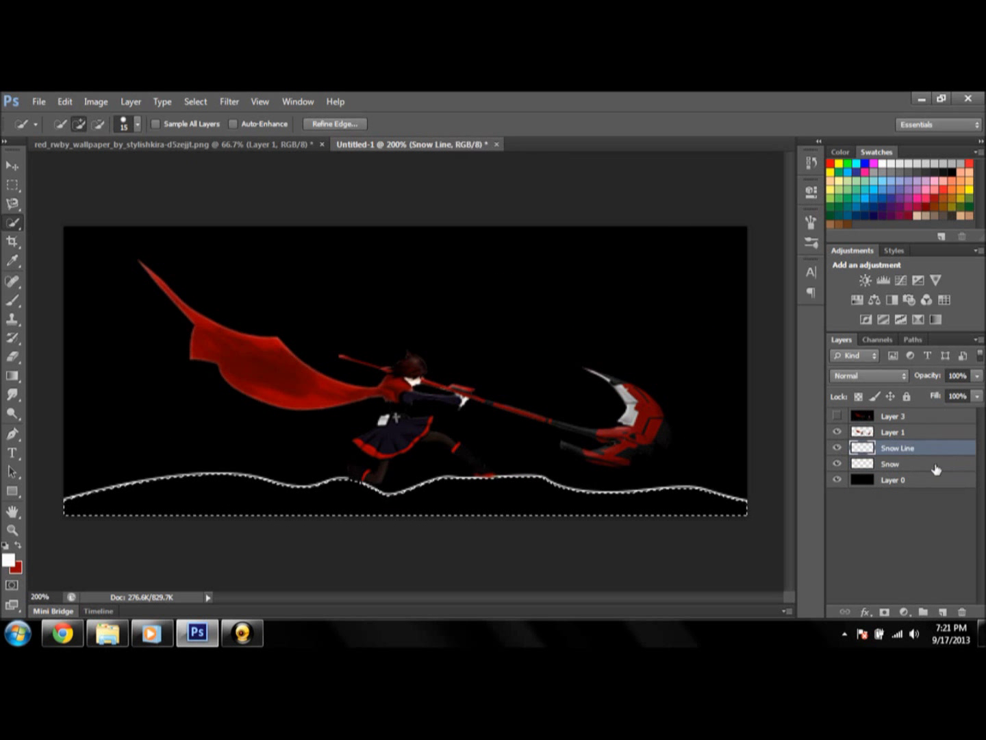
pyautogui.hotkey('alt', 'BackSpace')
pyautogui.hotkey('ctrl', 'd')
pyautogui.click(836, 463)
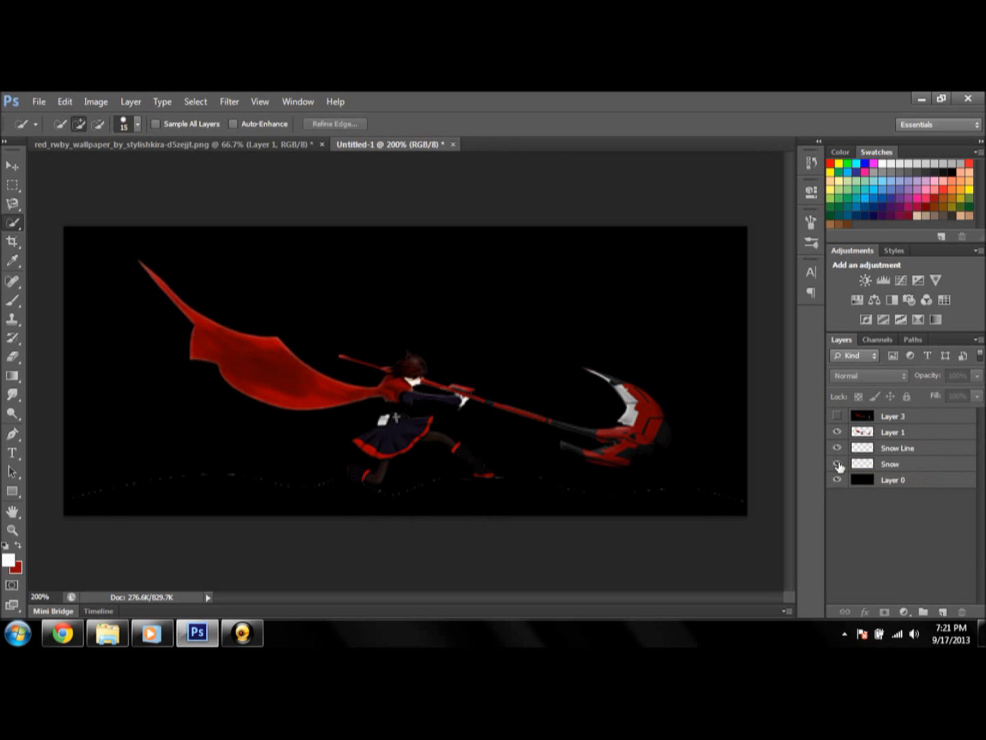
pyautogui.click(836, 447)
pyautogui.click(837, 463)
pyautogui.click(891, 463)
# Load the snow shape as a selection, try erasing its edge, then revert via History
pyautogui.click(195, 101)
pyautogui.click(212, 145)
pyautogui.hotkey('ctrl', 'd')
pyautogui.hotkey('ctrl', '+')
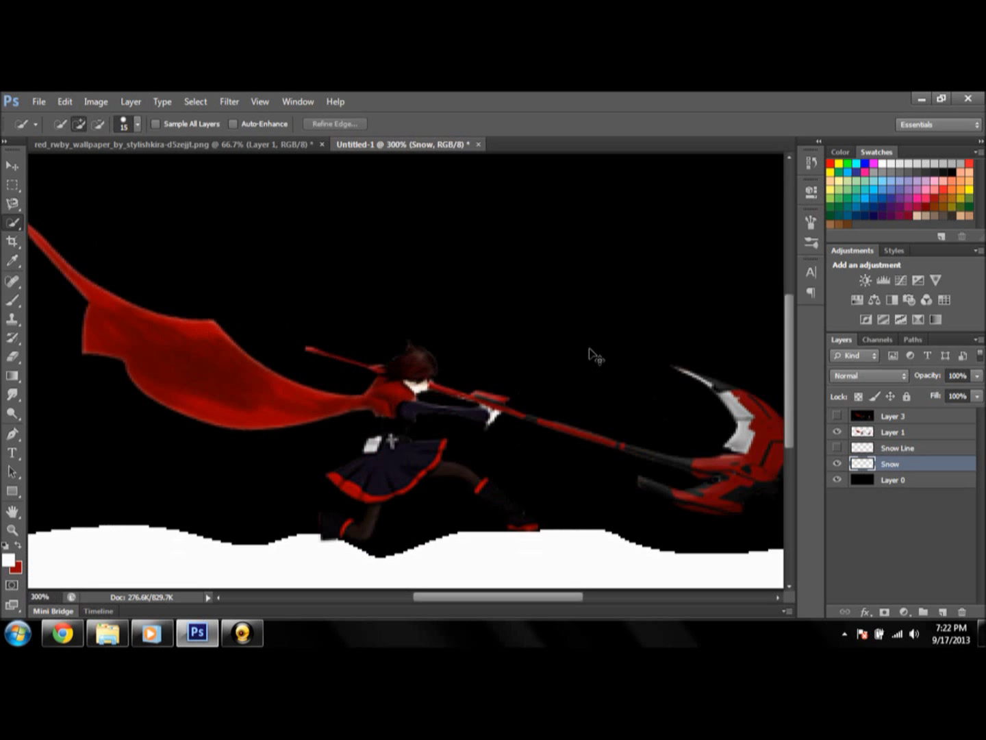
pyautogui.hotkey('ctrl', '+')
pyautogui.press('e')
pyautogui.click(69, 124)
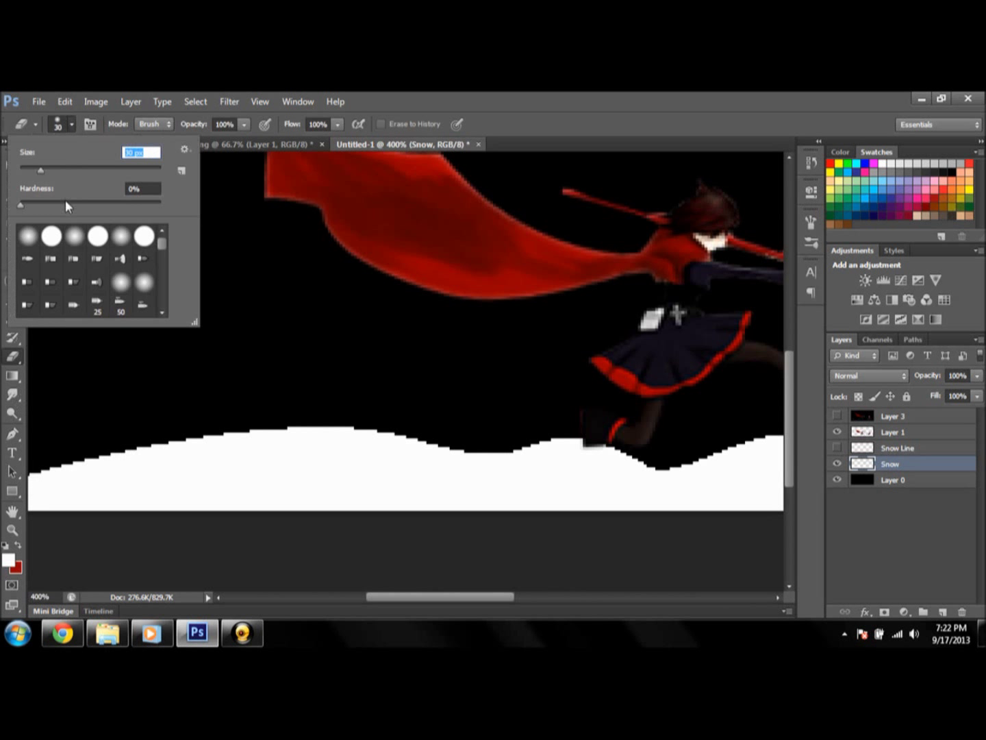
pyautogui.click(812, 162)
pyautogui.click(719, 176)
pyautogui.click(891, 516)
# Reorder the snow layers, select Layer 4, and set a size 3 brush for the edge
pyautogui.hotkey('ctrl', '1')
pyautogui.moveTo(837, 447); pyautogui.dragTo(837, 464)
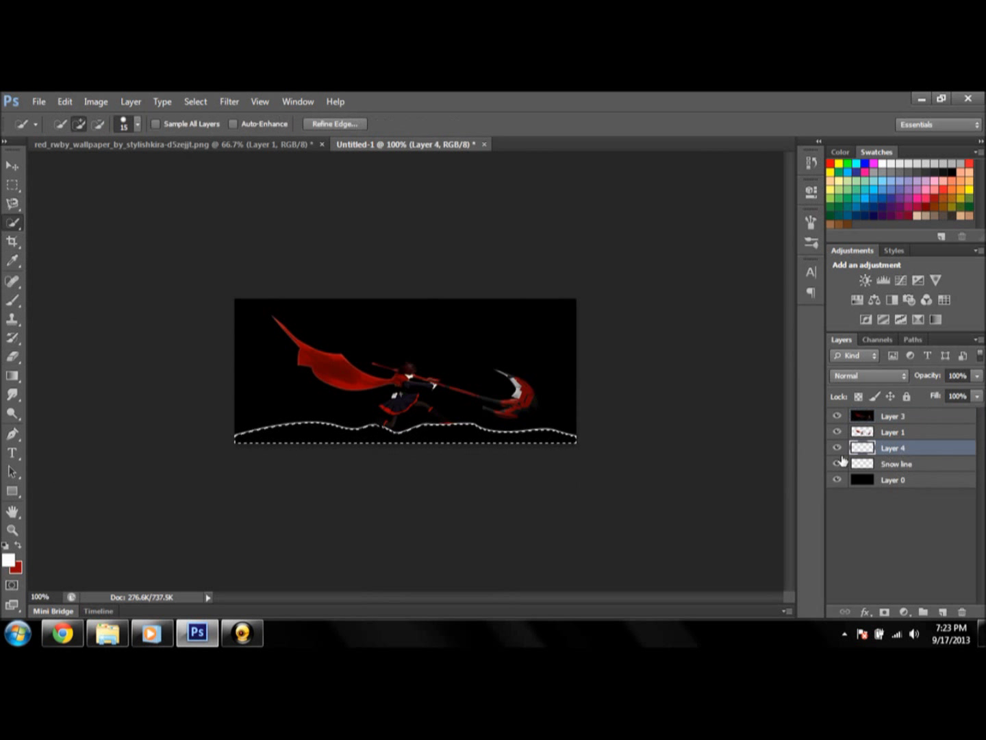
pyautogui.hotkey('ctrl', 'd')
pyautogui.hotkey('ctrl', '+')
pyautogui.hotkey('ctrl', '+')
pyautogui.hotkey('ctrl', '+')
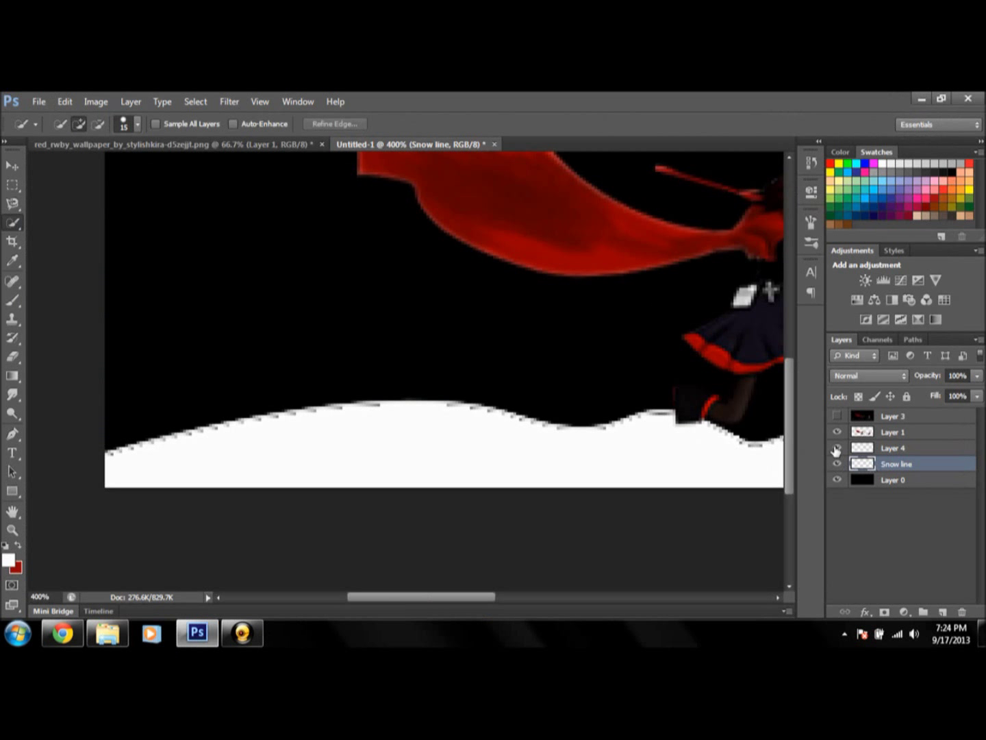
pyautogui.click(890, 448)
pyautogui.hotkey('ctrl', '+')
pyautogui.click(13, 300)
pyautogui.click(71, 124)
pyautogui.moveTo(140, 154); pyautogui.dragTo(127, 154)
pyautogui.press('Return')
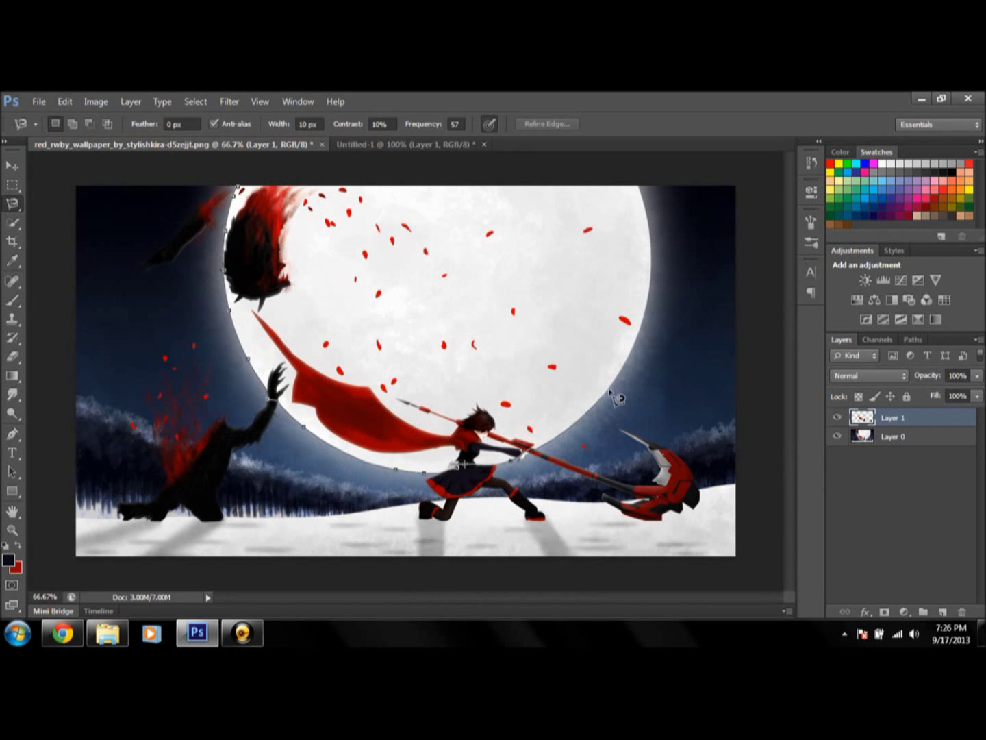
# Create a white moon disc on its own layer and hide the black background
pyautogui.hotkey('ctrl', 'j')
pyautogui.click(837, 454)
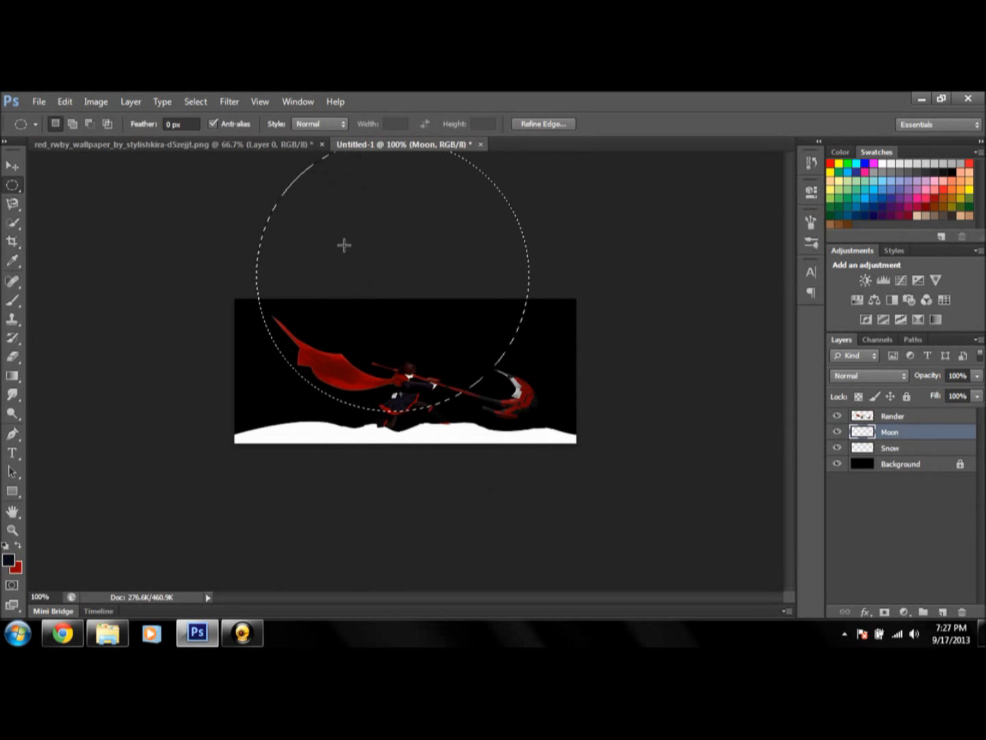
pyautogui.click(460, 304)
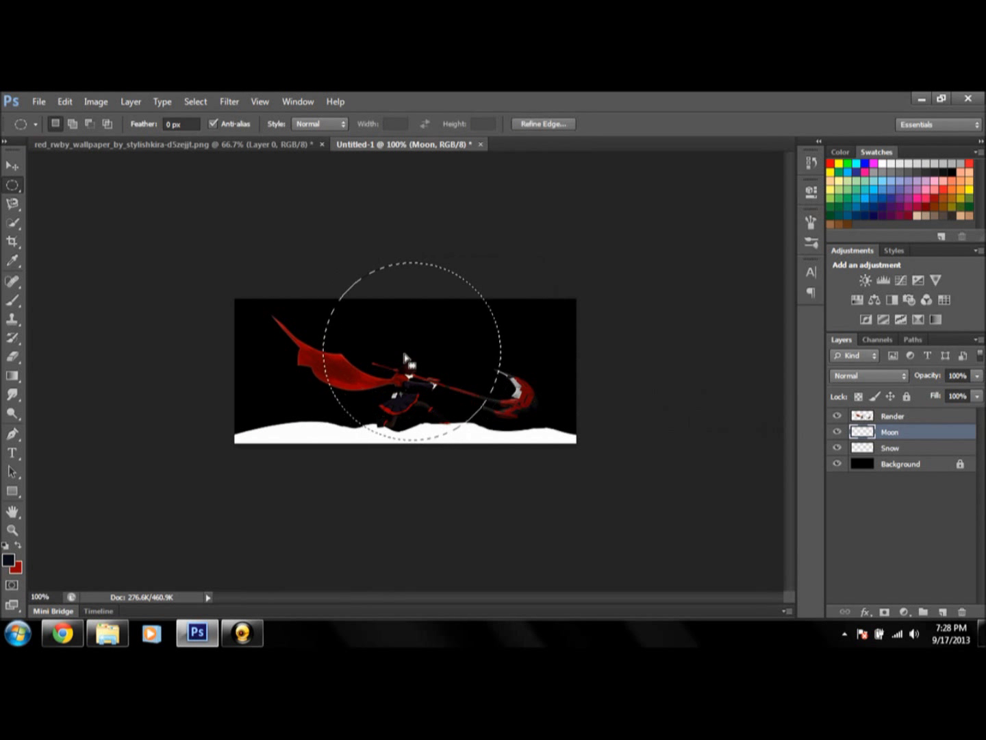
pyautogui.click(823, 337)
pyautogui.hotkey('alt', 'BackSpace')
pyautogui.hotkey('ctrl', 'd')
# Add a dark navy sky layer, then search the web for 'rose petal render' images
pyautogui.click(936, 612)
pyautogui.click(62, 632)
pyautogui.click(116, 163)
pyautogui.write('rose')
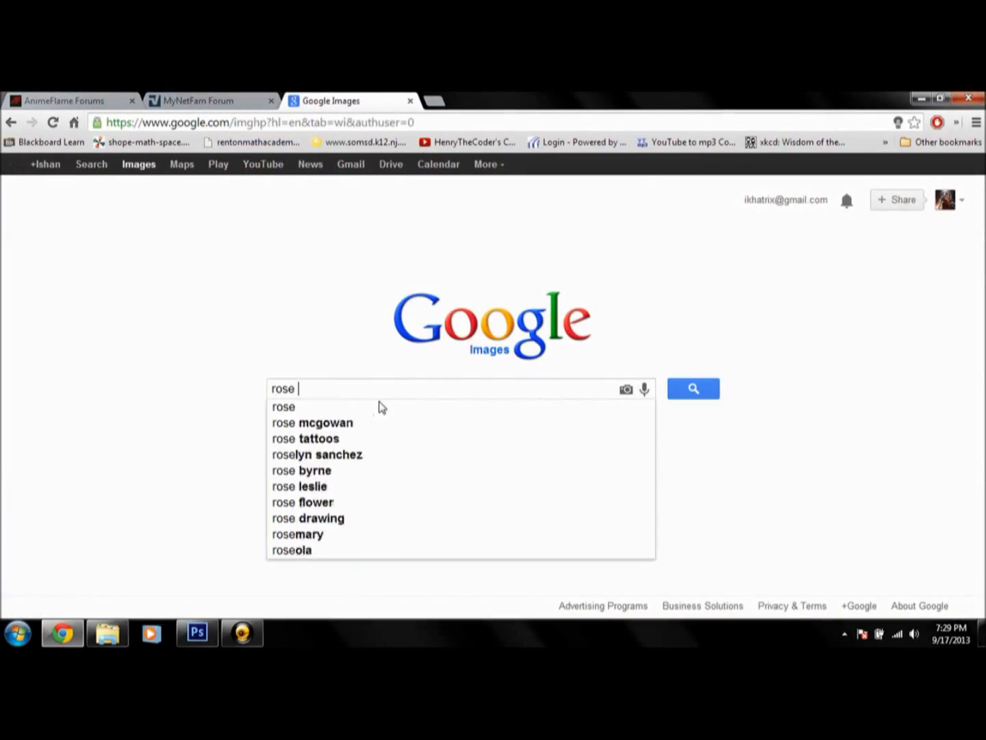
pyautogui.write(' petal render')
pyautogui.press('Return')
pyautogui.click(854, 396)
# Search for 'Moon render' images and preview a moon picture
pyautogui.write('Moon render')
pyautogui.press('Return')
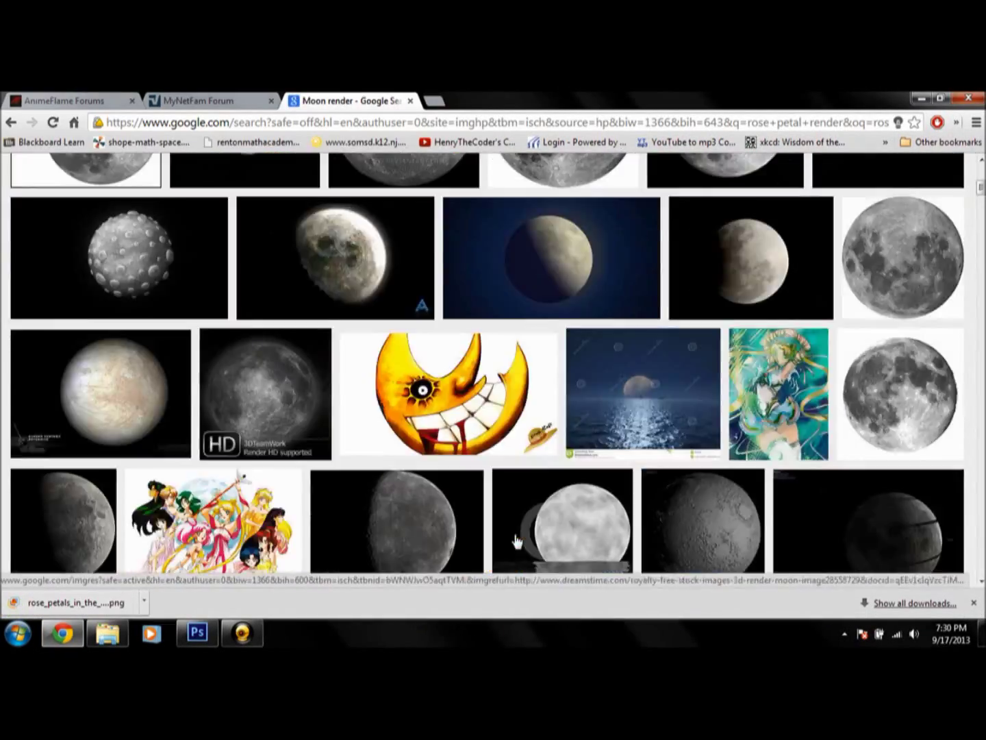
pyautogui.click(726, 534)
# Place the moon image into the banner and select around the moon
pyautogui.moveTo(45, 604); pyautogui.dragTo(336, 370)
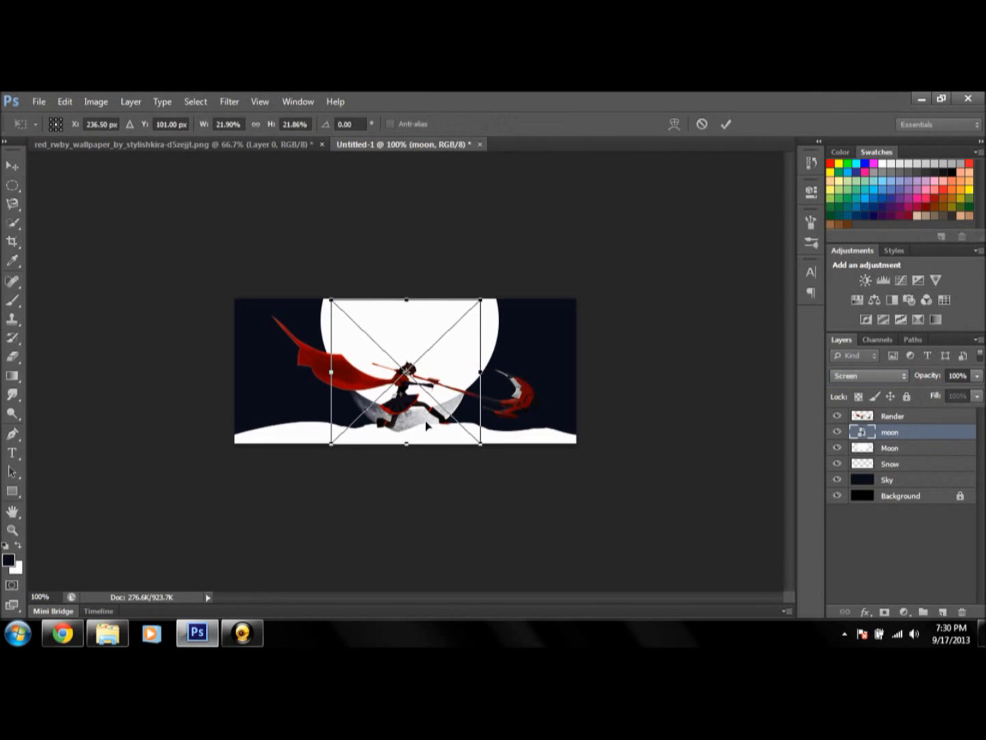
pyautogui.press('Return')
pyautogui.click(12, 223)
pyautogui.hotkey('ctrl', '+')
pyautogui.hotkey('ctrl', '+')
pyautogui.moveTo(589, 233); pyautogui.dragTo(589, 507)
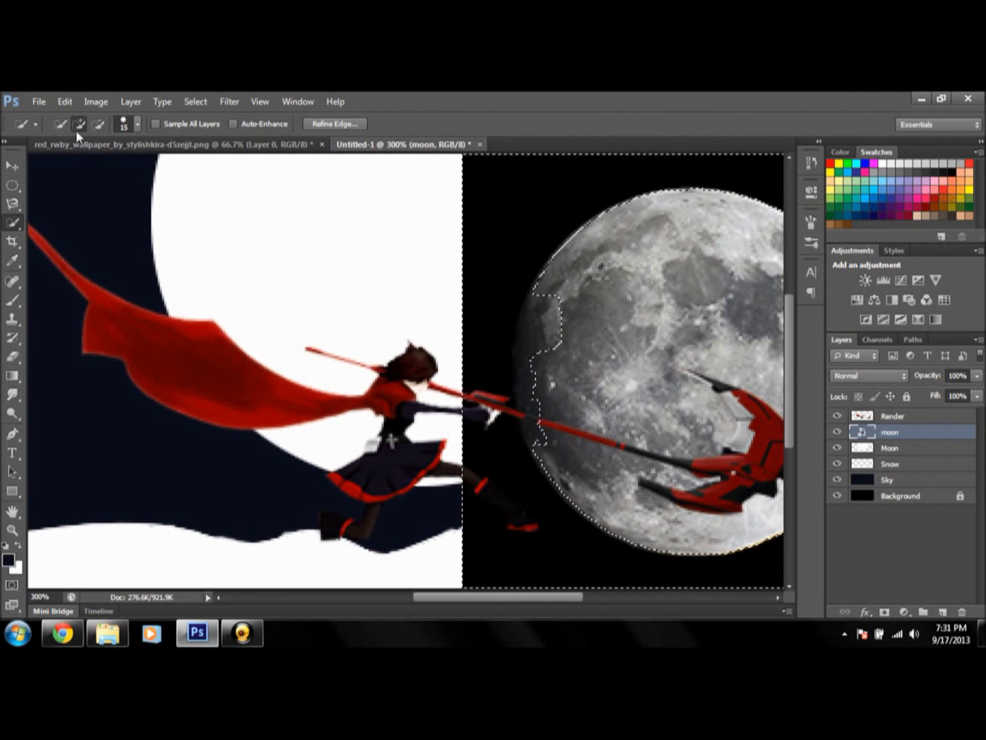
pyautogui.hotkey('ctrl', '-')
pyautogui.hotkey('ctrl', '-')
# Hide the Render layer and try erasing the black around the moon, then undo it
pyautogui.click(837, 415)
pyautogui.hotkey('shift', 'w')
pyautogui.hotkey('ctrl', '+')
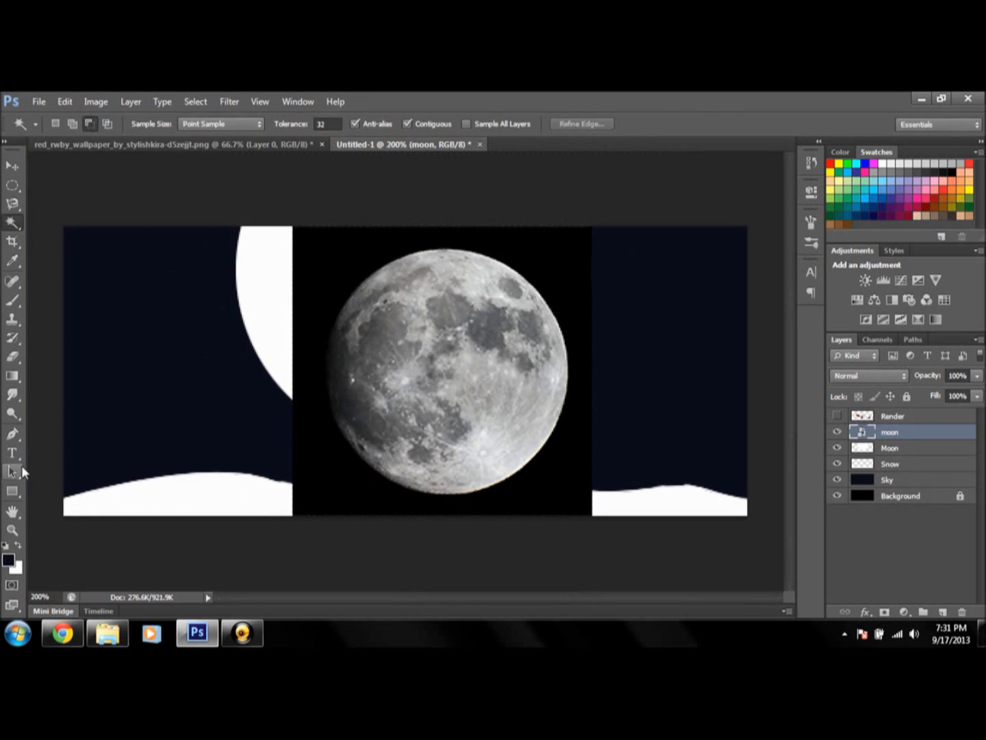
pyautogui.click(69, 389)
pyautogui.click(329, 479)
pyautogui.hotkey('ctrl', 'z')
# Enlarge the moon and tilt it into place above the snow
pyautogui.click(9, 206)
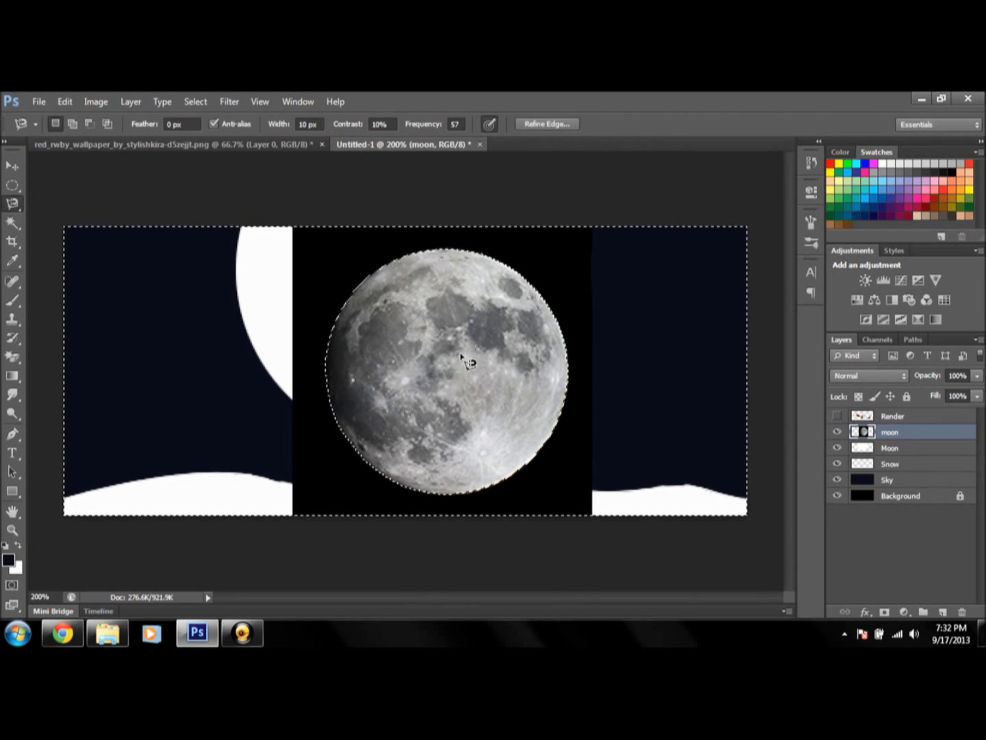
pyautogui.hotkey('ctrl', 't')
pyautogui.moveTo(511, 194)
pyautogui.mouseDown()
pyautogui.moveTo(470, 337)
pyautogui.moveTo(342, 348)
pyautogui.mouseUp()
pyautogui.moveTo(657, 148); pyautogui.dragTo(682, 169)
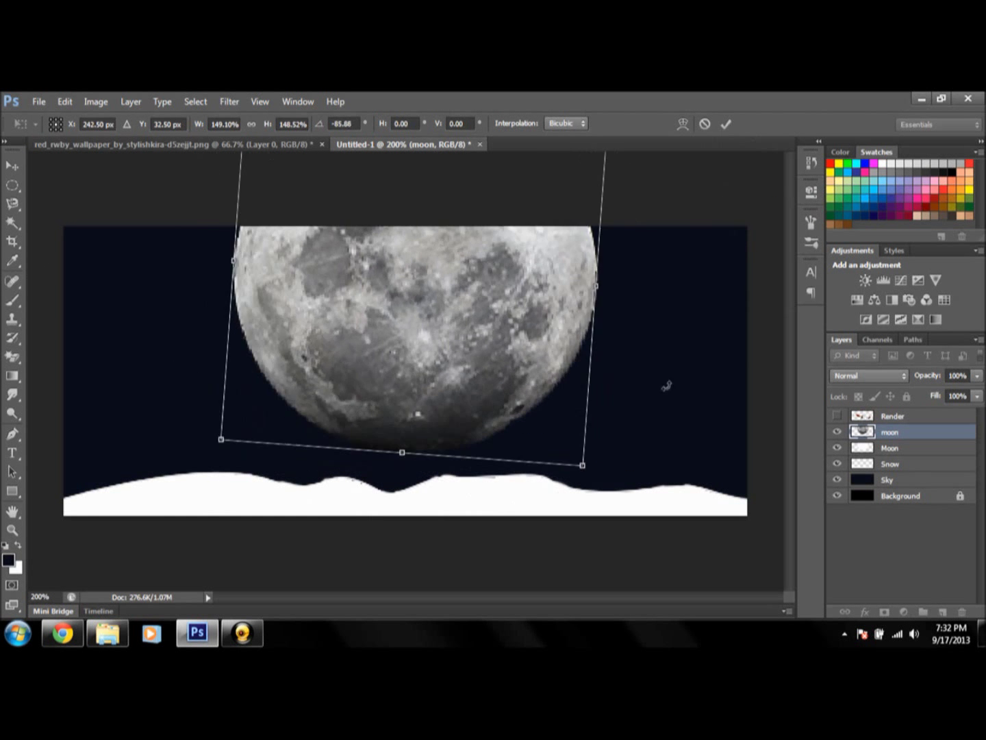
pyautogui.press('Return')
pyautogui.hotkey('ctrl', '-')
pyautogui.press('l')
# Keep Normal blending and lower the moon copy's opacity to 61%
pyautogui.click(869, 376)
pyautogui.click(870, 99)
pyautogui.press('6')
pyautogui.press('6')
pyautogui.hotkey('ctrl', 't')
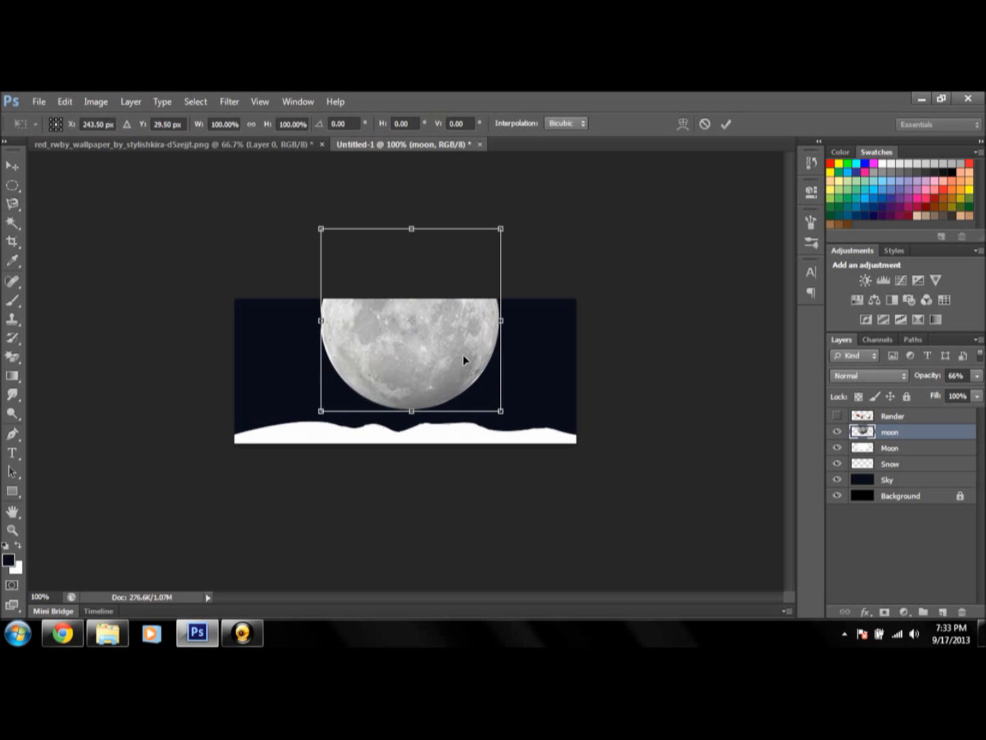
pyautogui.press('Return')
pyautogui.press('6')
pyautogui.press('1')
# Zoom in and erase along the moon's edges with the Eraser
pyautogui.scroll(3, 301, 480)
pyautogui.scroll(2, 71, 440)
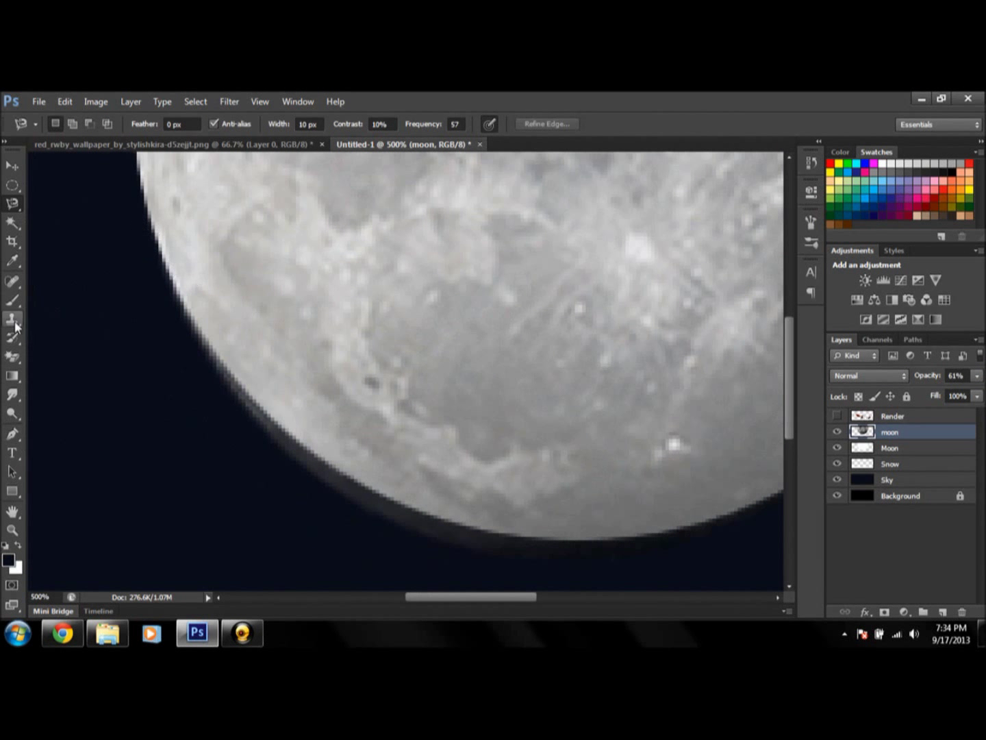
pyautogui.press('e')
pyautogui.click(71, 123)
pyautogui.press('Escape')
pyautogui.moveTo(609, 568); pyautogui.dragTo(476, 164)
pyautogui.hotkey('alt', '[')
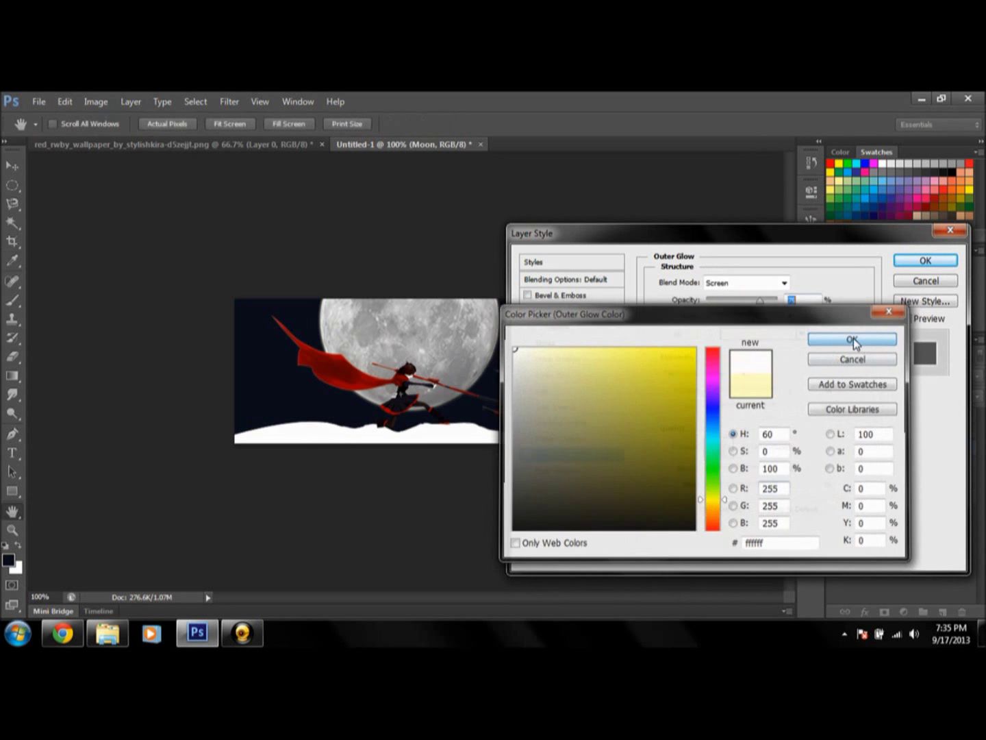
# Give the moon a larger white Lighten outer glow, then bring in stock petals with a Hue/Saturation adjustment
pyautogui.click(852, 340)
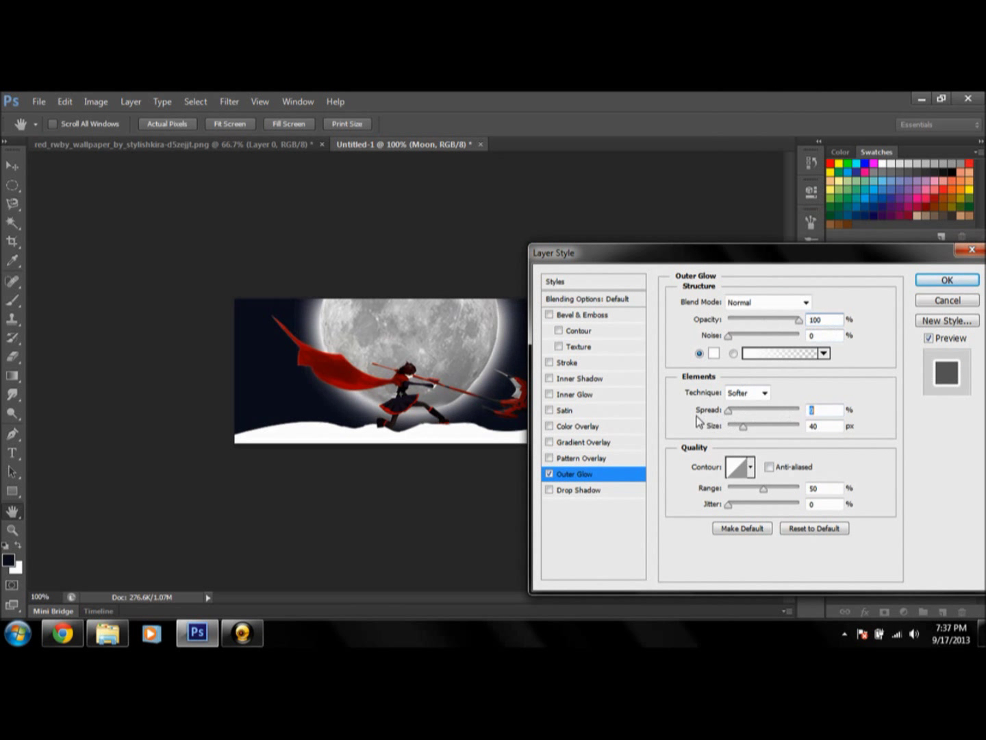
pyautogui.moveTo(745, 428); pyautogui.dragTo(751, 434)
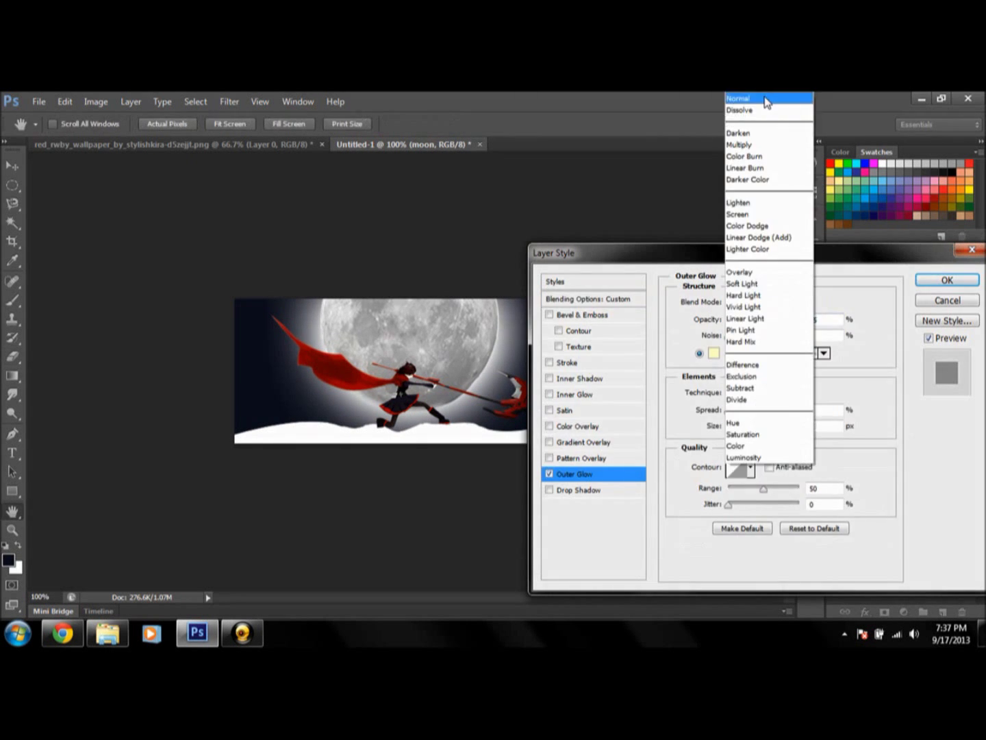
pyautogui.click(755, 203)
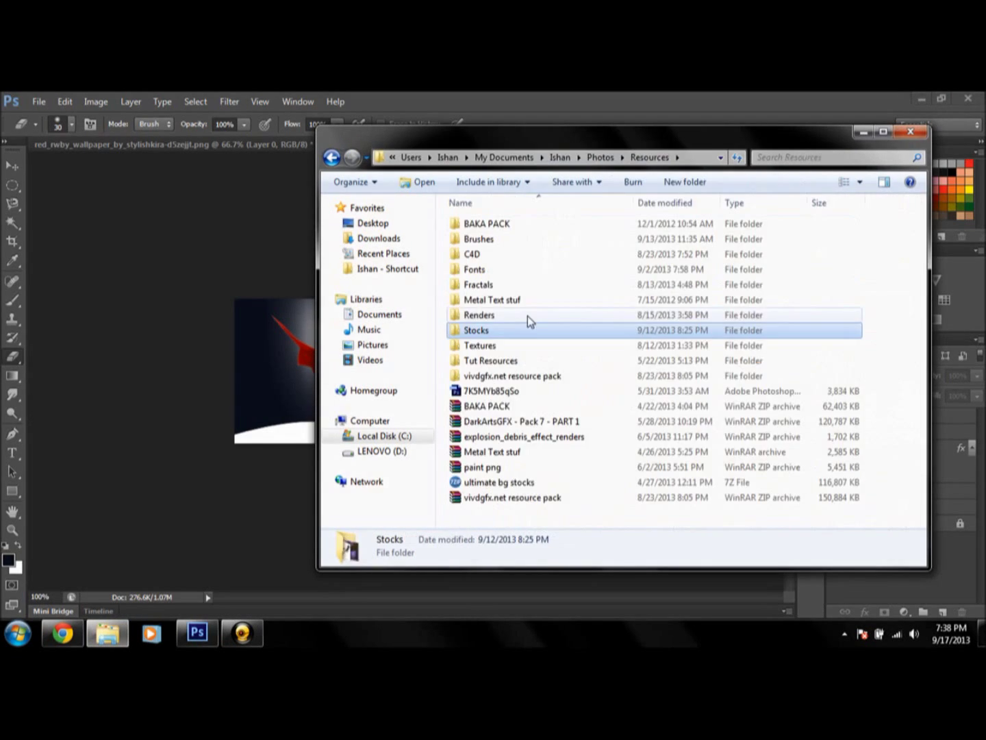
pyautogui.doubleClick(528, 317)
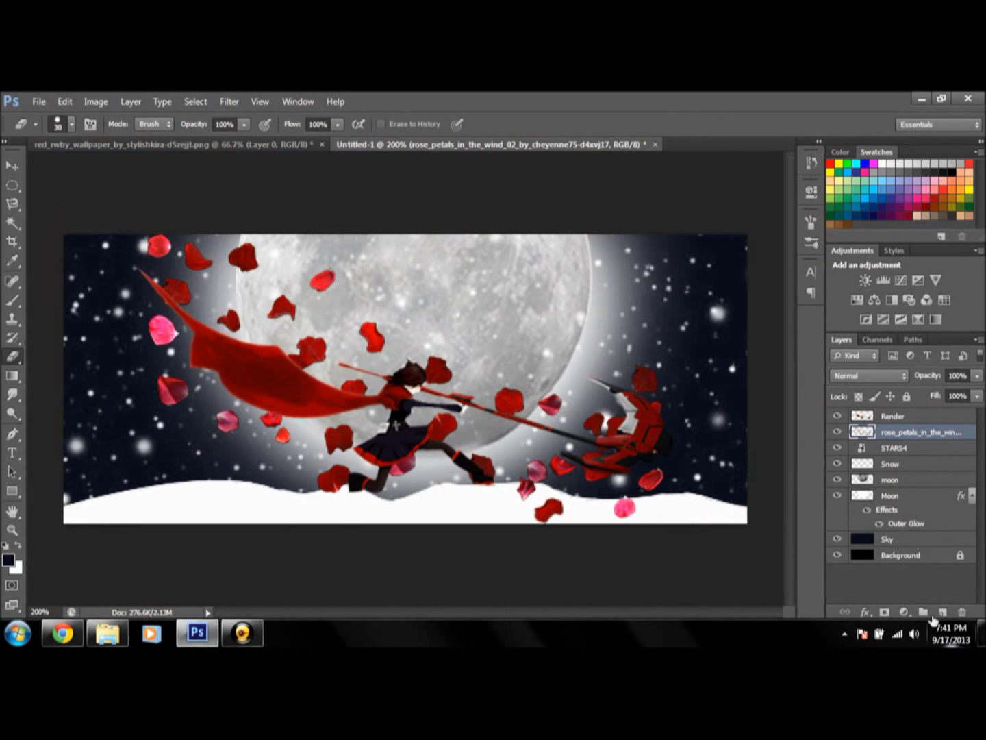
pyautogui.click(856, 300)
# Colorize the petals full red at maximum saturation and merge the adjustment into them
pyautogui.click(667, 358)
pyautogui.moveTo(706, 281); pyautogui.dragTo(774, 281)
pyautogui.moveTo(642, 310); pyautogui.dragTo(775, 311)
pyautogui.moveTo(687, 339)
pyautogui.mouseDown()
pyautogui.moveTo(709, 340)
pyautogui.moveTo(657, 340)
pyautogui.moveTo(677, 340)
pyautogui.mouseUp()
pyautogui.click(810, 192)
pyautogui.click(811, 192)
pyautogui.hotkey('ctrl', 'e')
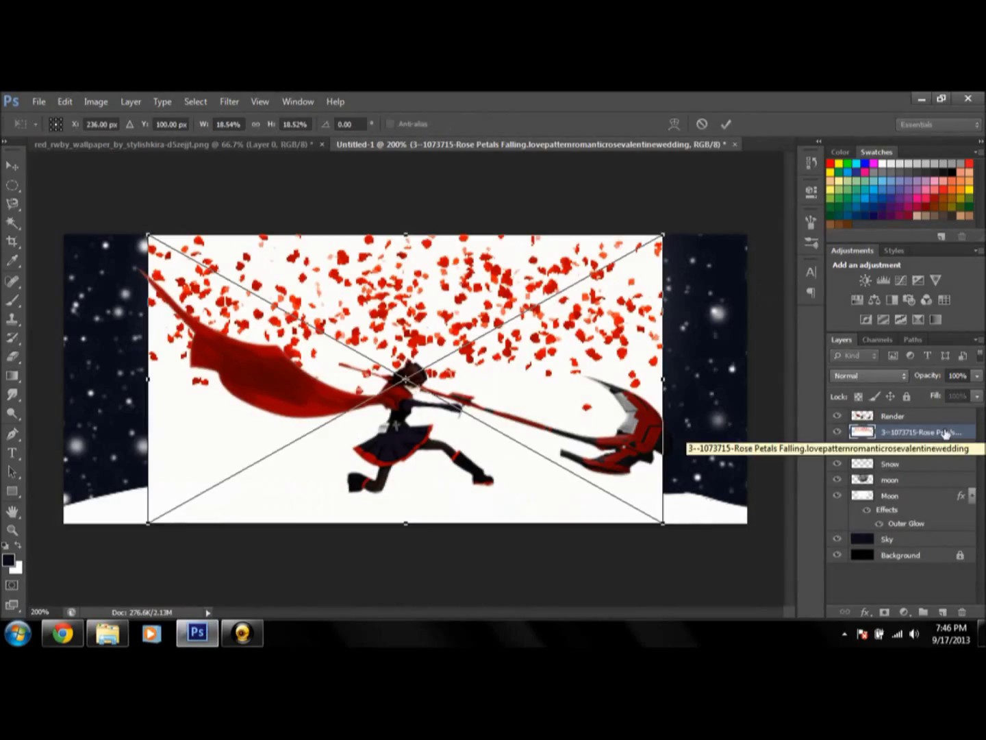
# Enlarge and tilt the new rose petals image across the banner
pyautogui.moveTo(494, 453); pyautogui.dragTo(735, 439)
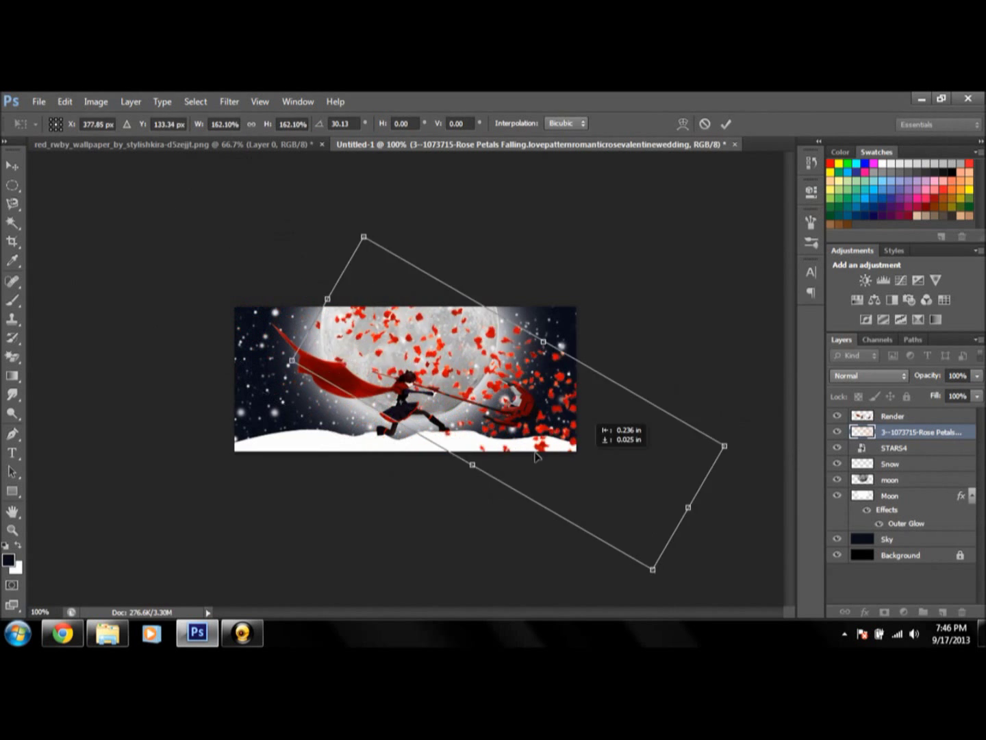
pyautogui.press('Return')
pyautogui.press('e')
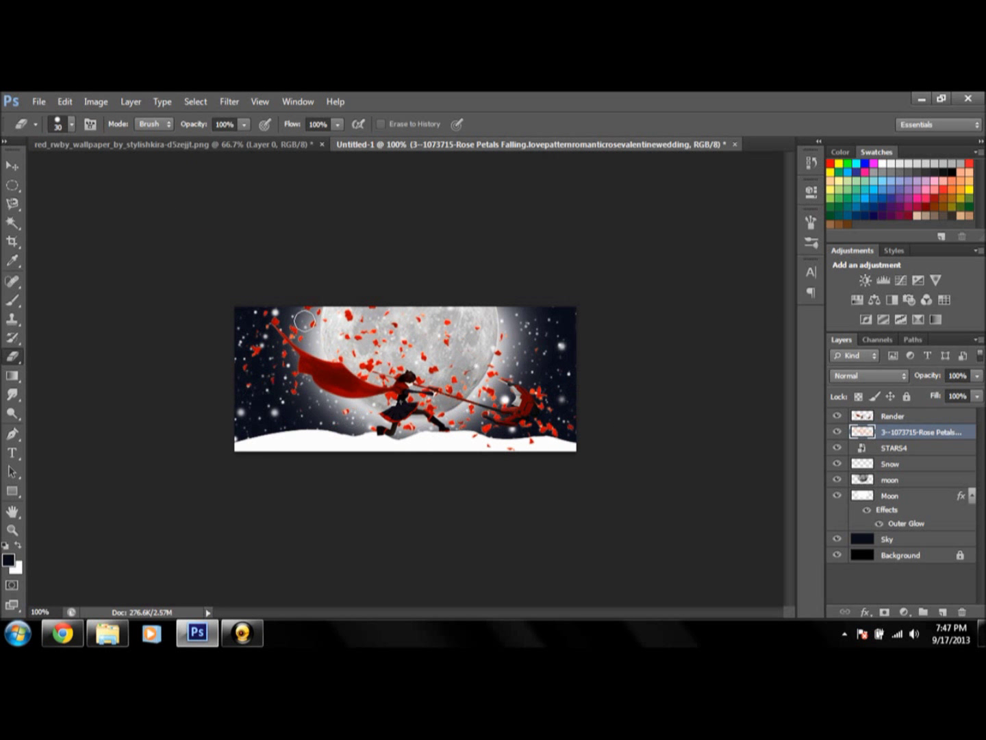
pyautogui.hotkey('ctrl', '+')
pyautogui.press('b')
pyautogui.click(71, 124)
# Lasso the girl's boot on the Render layer and flip a copy downward under the foot
pyautogui.keyDown('ctrl'); pyautogui.click(643, 376); pyautogui.keyUp('ctrl')
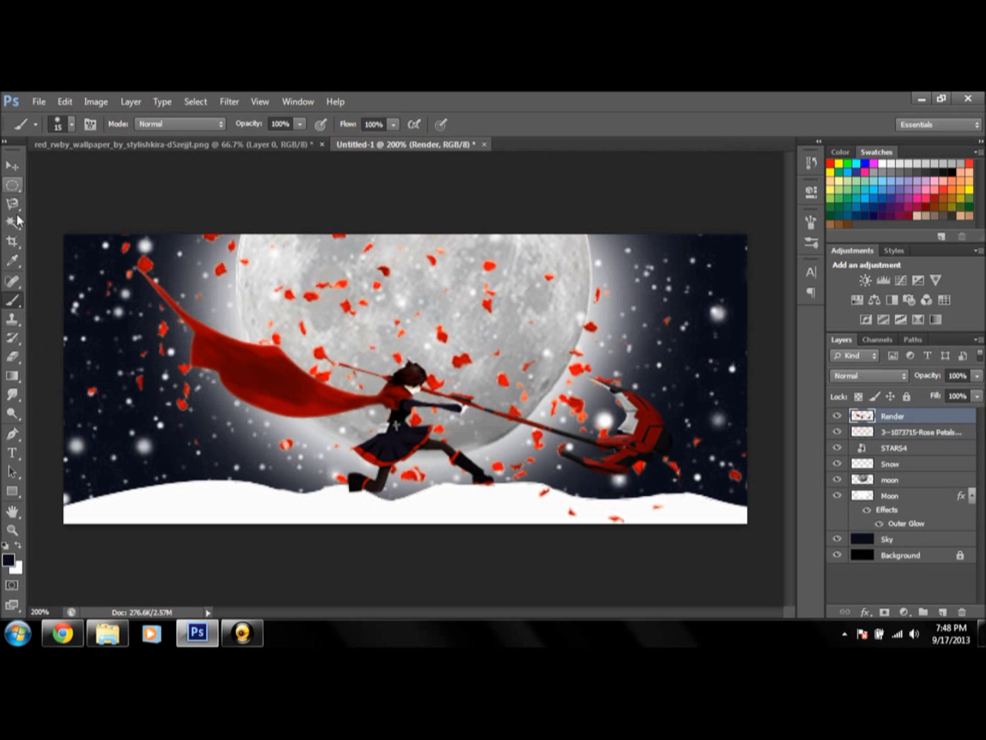
pyautogui.press('l')
pyautogui.rightClick(374, 487)
pyautogui.moveTo(346, 473)
pyautogui.mouseDown()
pyautogui.moveTo(367, 516)
pyautogui.moveTo(428, 474)
pyautogui.mouseUp()
# Copy the flipped boot shape onto a new layer named Shadows
pyautogui.click(419, 383)
pyautogui.press('Return')
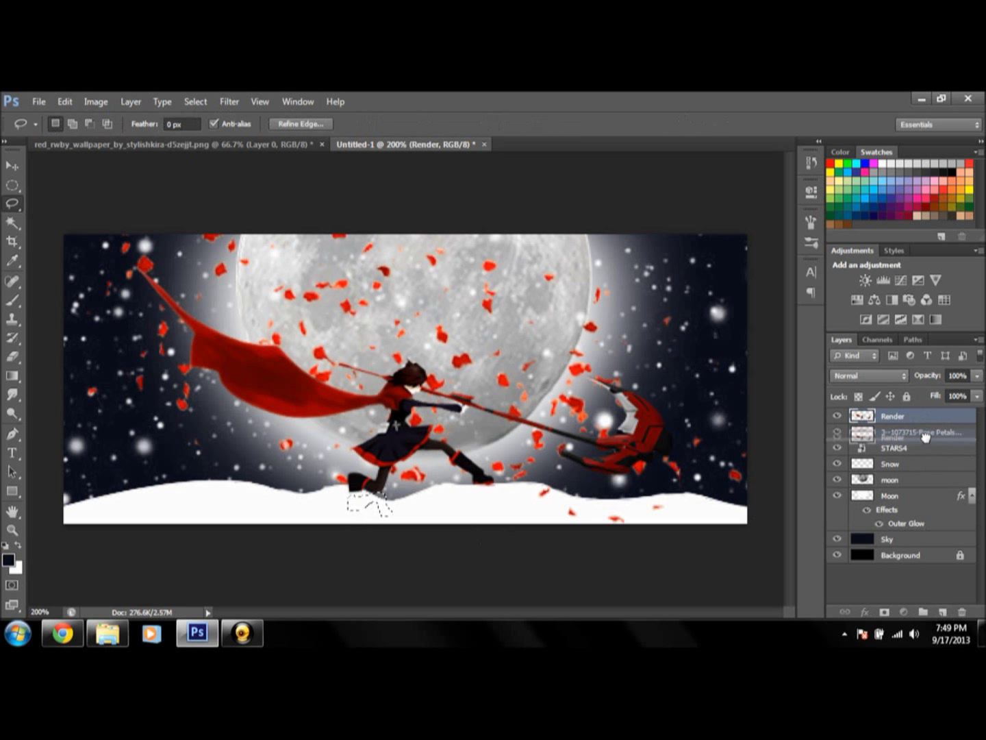
pyautogui.hotkey('ctrl', 'j')
pyautogui.doubleClick(892, 416)
pyautogui.write('Shadows')
# Rotate the shadow along the snow, fill it black, and position it beneath the front foot
pyautogui.hotkey('ctrl', 't')
pyautogui.moveTo(422, 517); pyautogui.dragTo(416, 530)
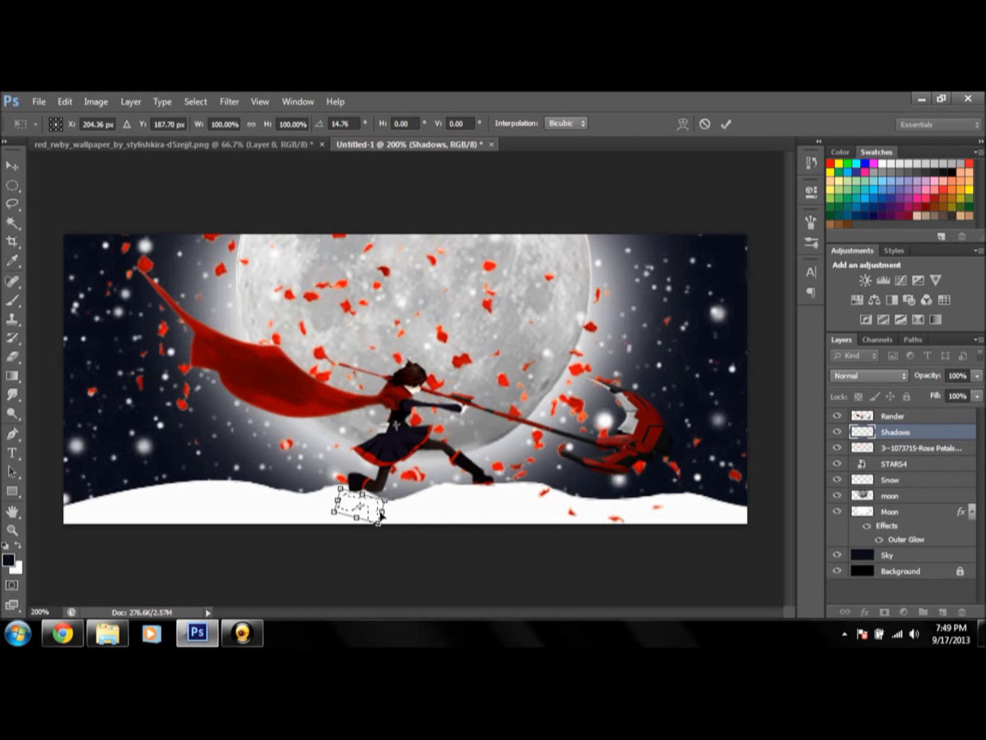
pyautogui.press('Return')
pyautogui.hotkey('shift', 'alt', 'BackSpace')
pyautogui.hotkey('ctrl', 't')
pyautogui.moveTo(451, 438); pyautogui.dragTo(480, 520)
pyautogui.press('Return')
# Gaussian-blur the shadow and duplicate it as a second shadow under the feet
pyautogui.hotkey('ctrl', 'alt', 'f')
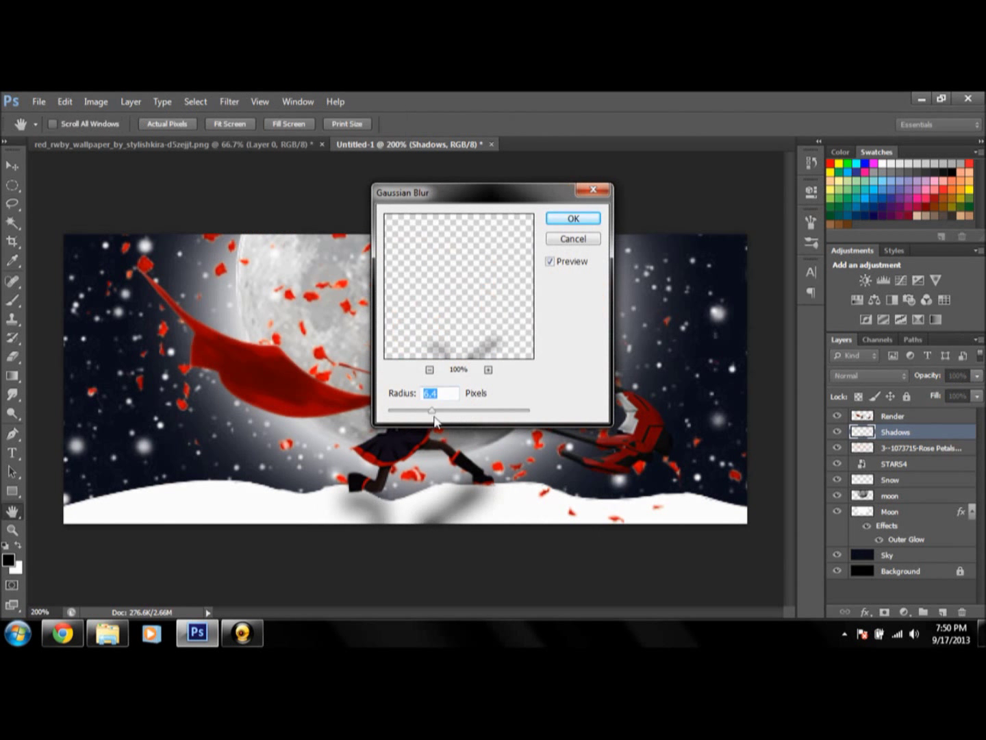
pyautogui.press('Return')
pyautogui.hotkey('ctrl', 'shift', 'alt', 'n')
pyautogui.write('Shadows 2')
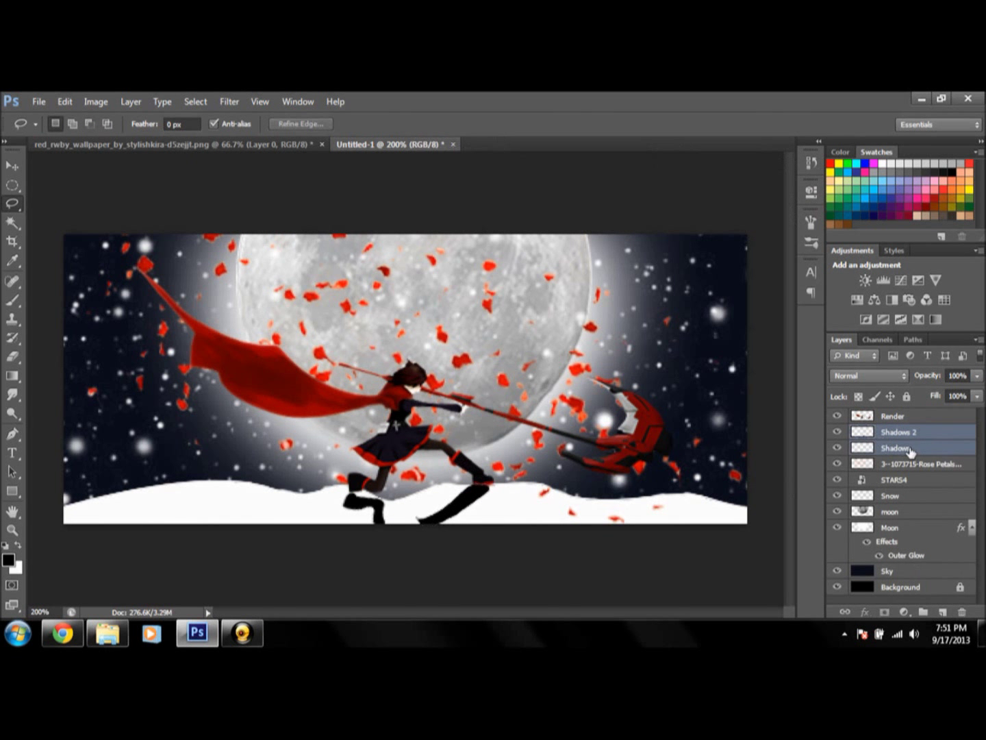
pyautogui.click(895, 447)
pyautogui.hotkey('ctrl', 't')
pyautogui.moveTo(479, 507); pyautogui.dragTo(370, 506)
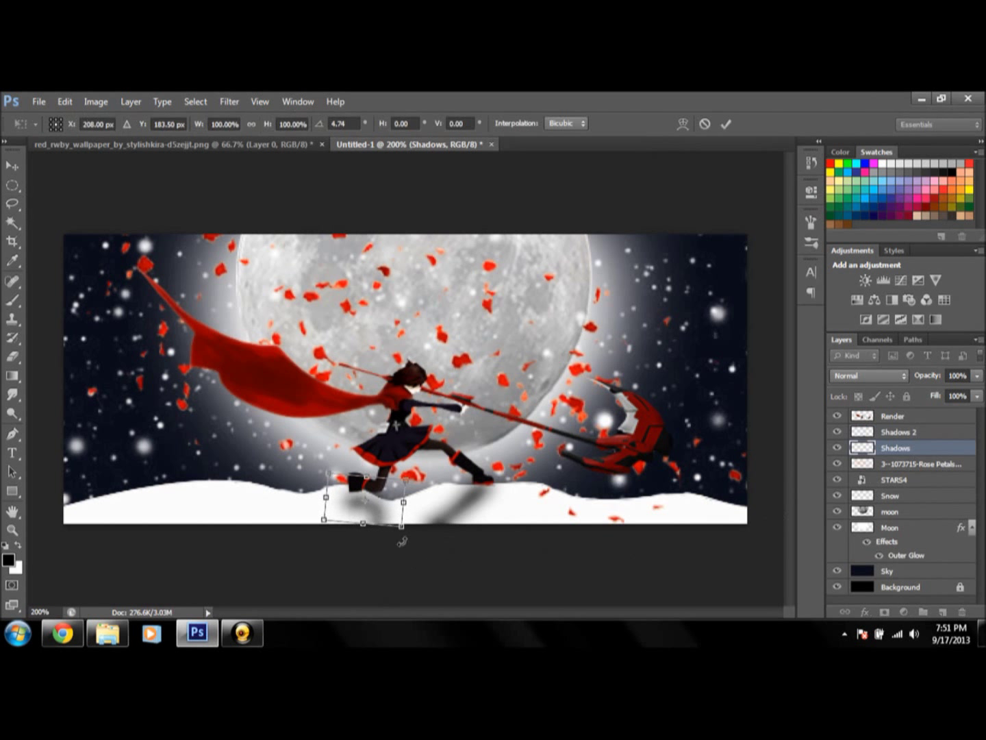
pyautogui.press('Return')
# Rotate the second shadow, move the petals layer below Render, and show the reference wallpaper
pyautogui.moveTo(928, 375); pyautogui.dragTo(919, 379)
pyautogui.moveTo(918, 463); pyautogui.dragTo(918, 431)
pyautogui.hotkey('ctrl', '-')
pyautogui.click(894, 479)
pyautogui.press('e')
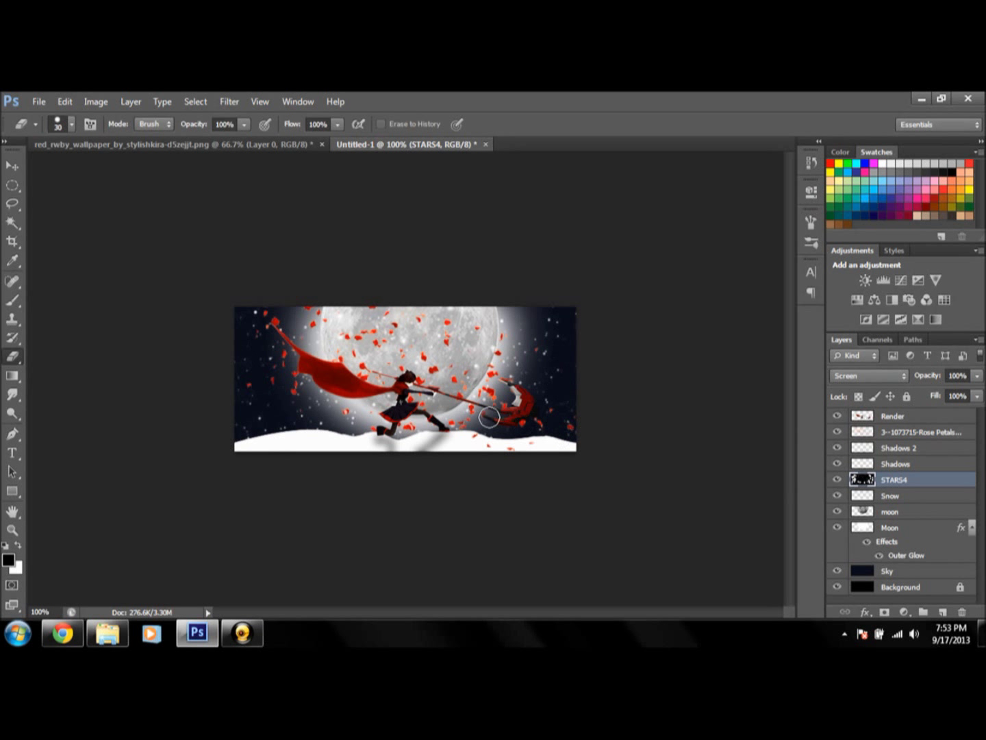
pyautogui.hotkey('ctrl', 'Tab')
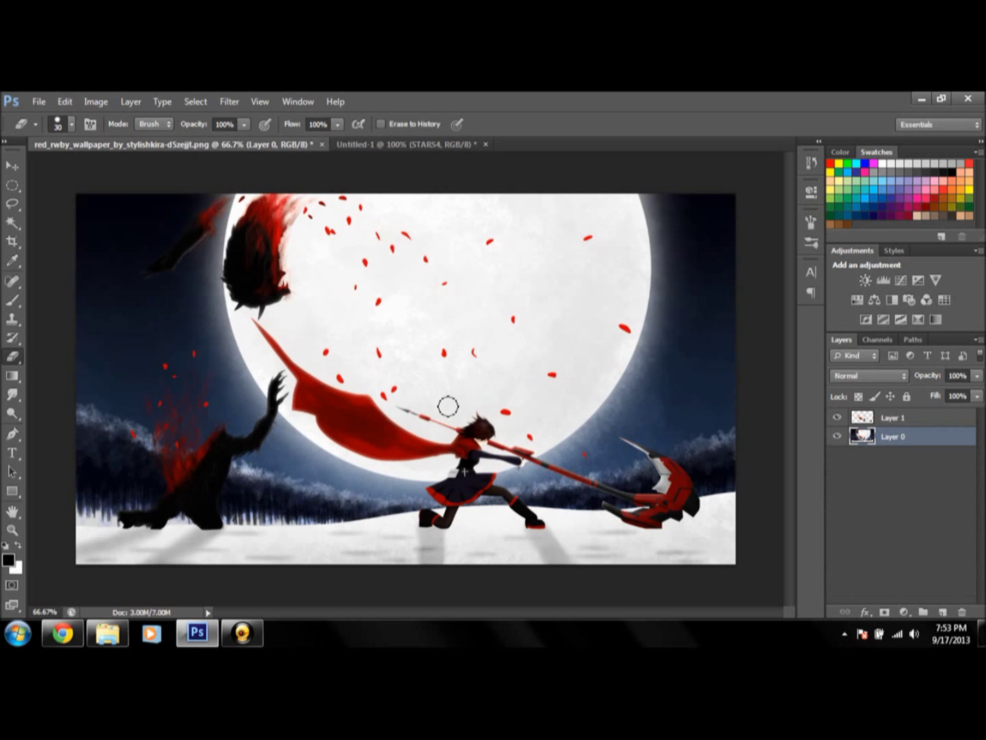
# Compare the banner with the reference wallpaper and select the Rose Petals layer
pyautogui.click(404, 144)
pyautogui.click(944, 429)
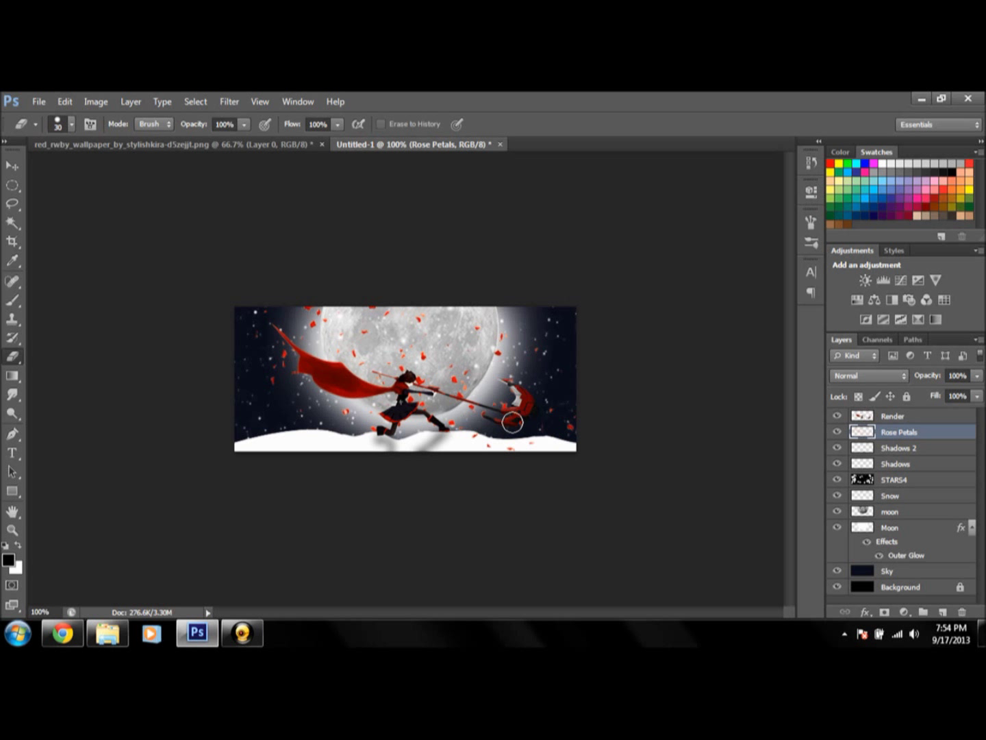
pyautogui.click(158, 146)
pyautogui.click(397, 145)
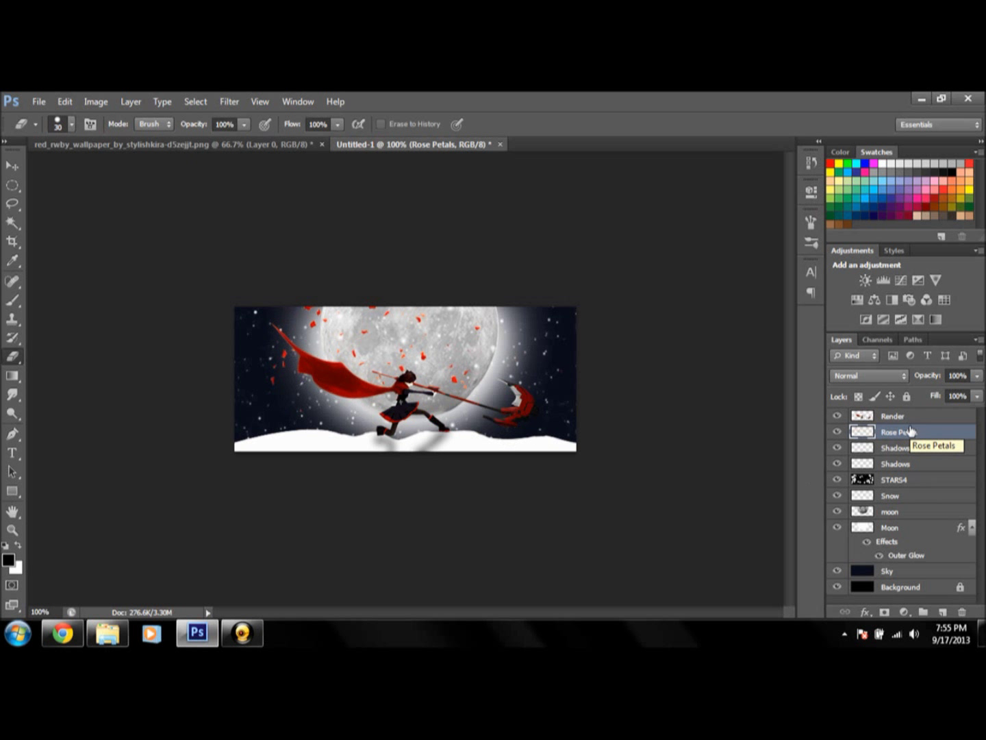
# Duplicate the Render layer and apply a horizontal Motion Blur of 93 pixels
pyautogui.click(890, 416)
pyautogui.hotkey('ctrl', 'j')
pyautogui.click(229, 101)
pyautogui.click(445, 379)
pyautogui.moveTo(638, 481); pyautogui.dragTo(590, 483)
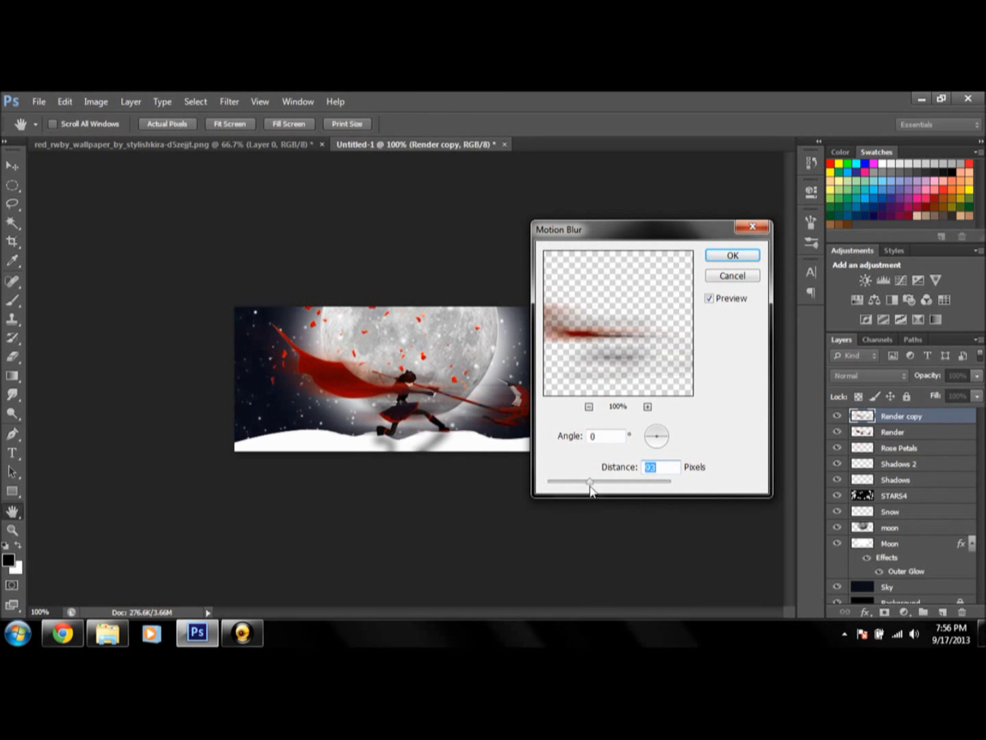
pyautogui.press('Return')
pyautogui.press('e')
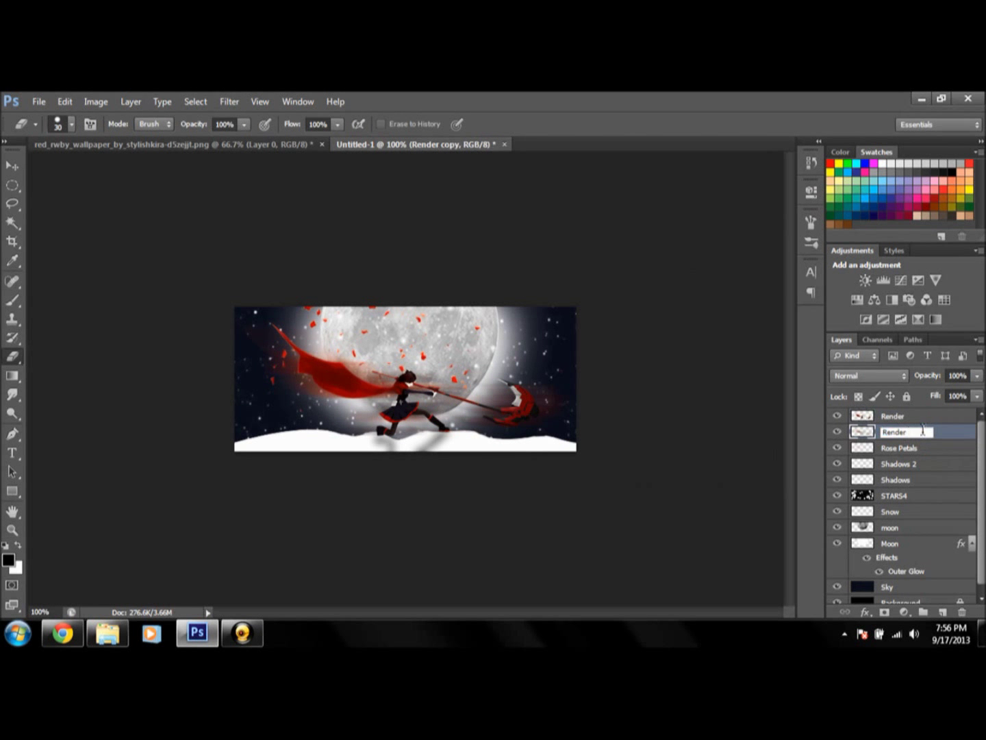
# Paste the smoke image over the scythe in Screen blend and merge it into Render
pyautogui.hotkey('ctrl', 'v')
pyautogui.click(868, 375)
pyautogui.click(847, 212)
pyautogui.press('Return')
pyautogui.hotkey('ctrl', 'e')
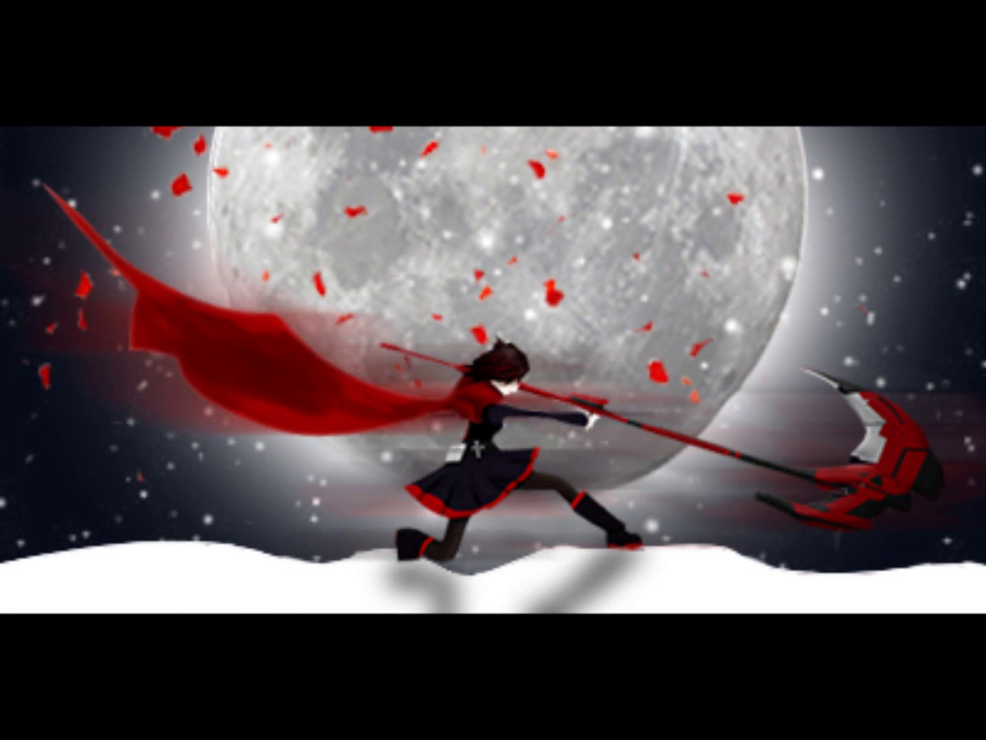